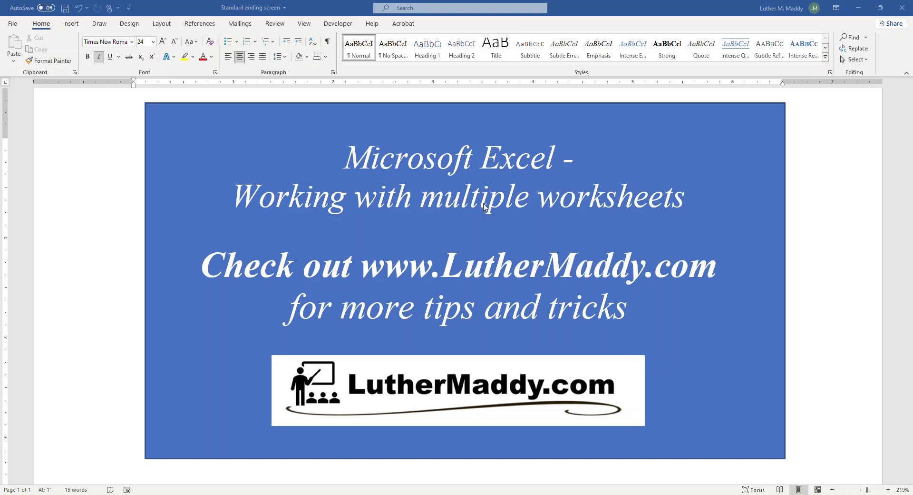
Switch to the travel report workbook in Excel and review its salesperson names, destination headings and sales figures.
click(860, 9)
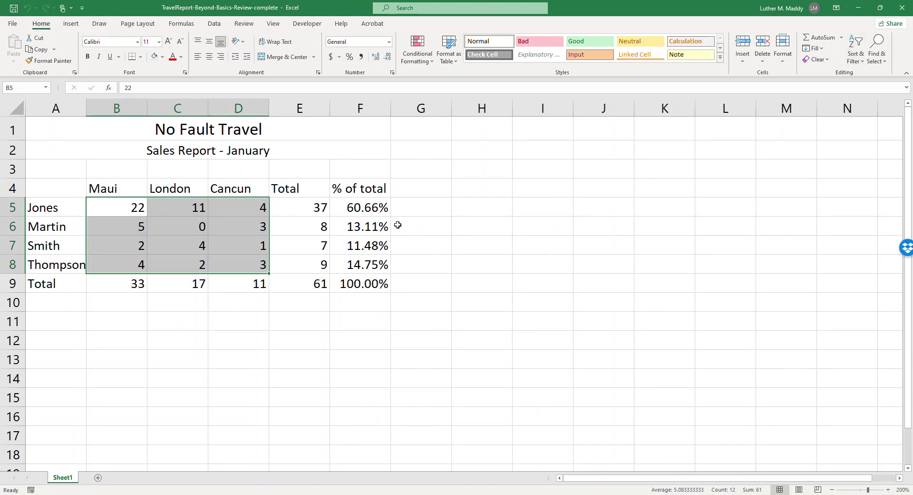
click(51, 188)
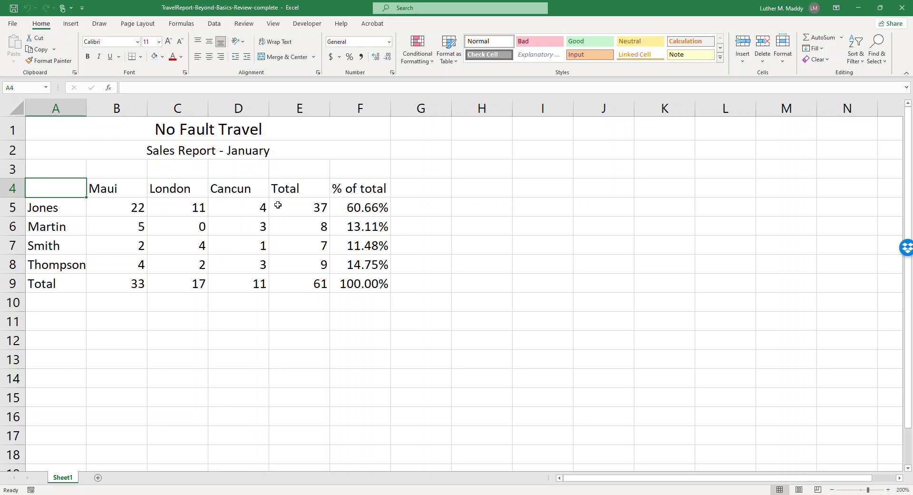
drag(67, 206, 61, 262)
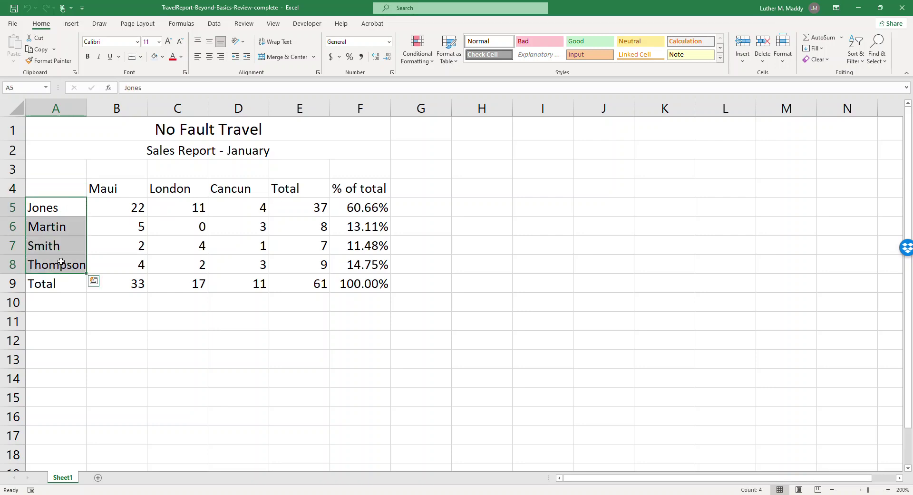
drag(106, 188, 243, 186)
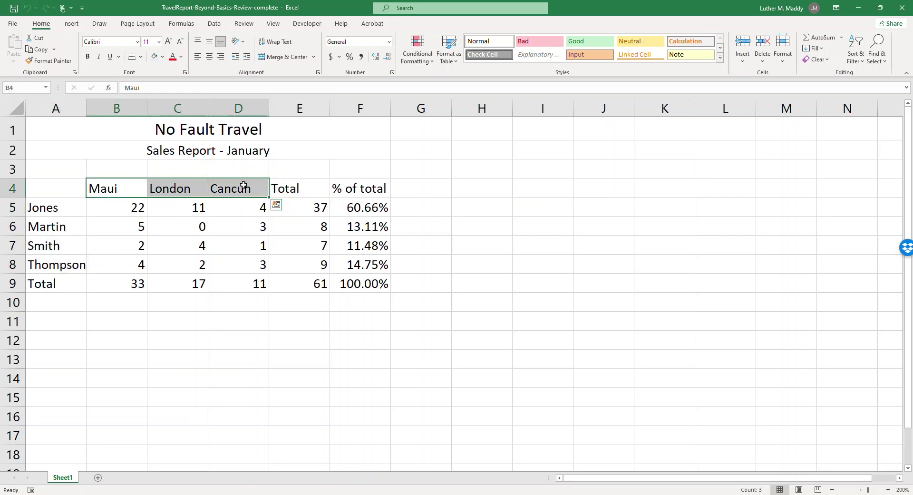
drag(125, 204, 239, 264)
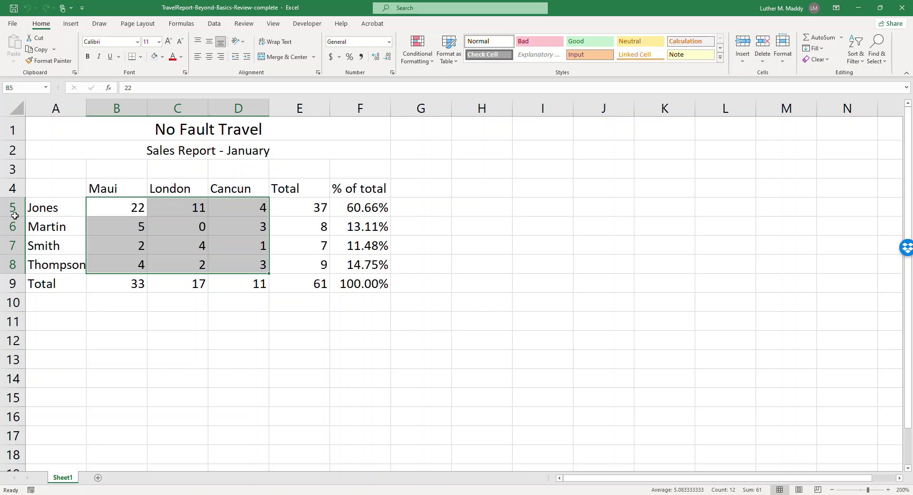
click(48, 206)
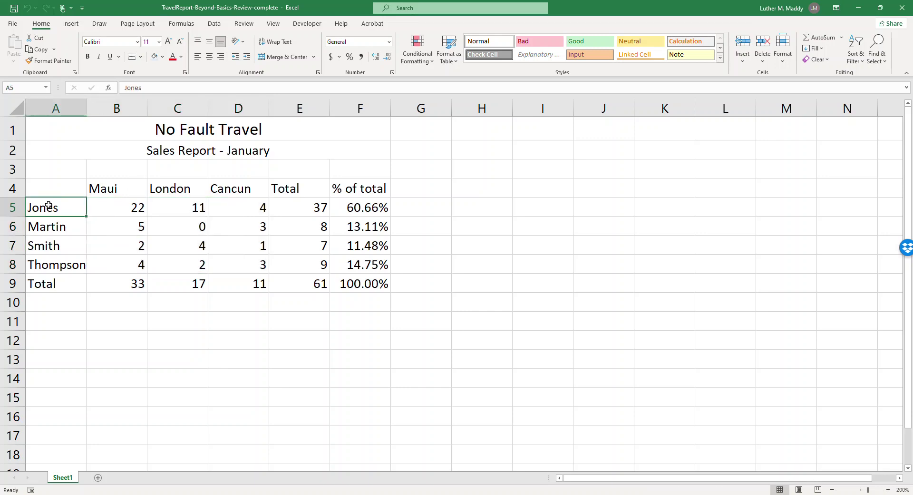
Add three blank worksheets to the workbook after Sheet1 and look through the new sheets.
click(98, 478)
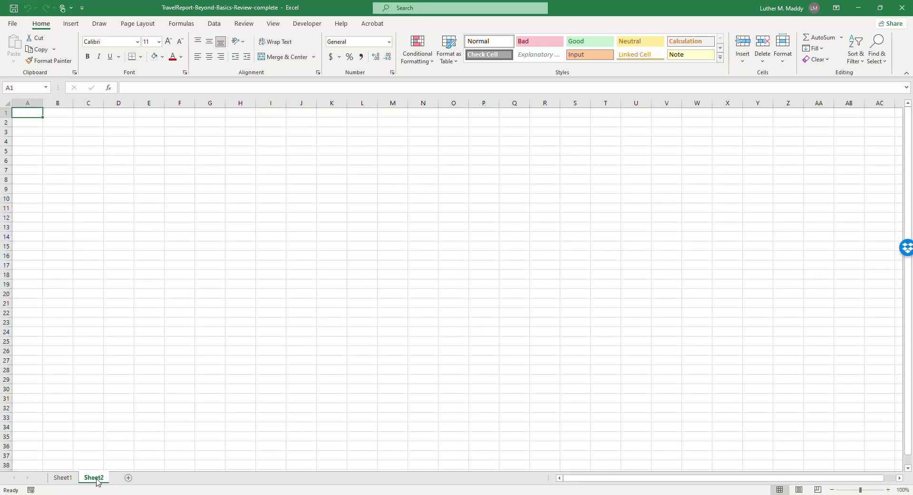
click(128, 477)
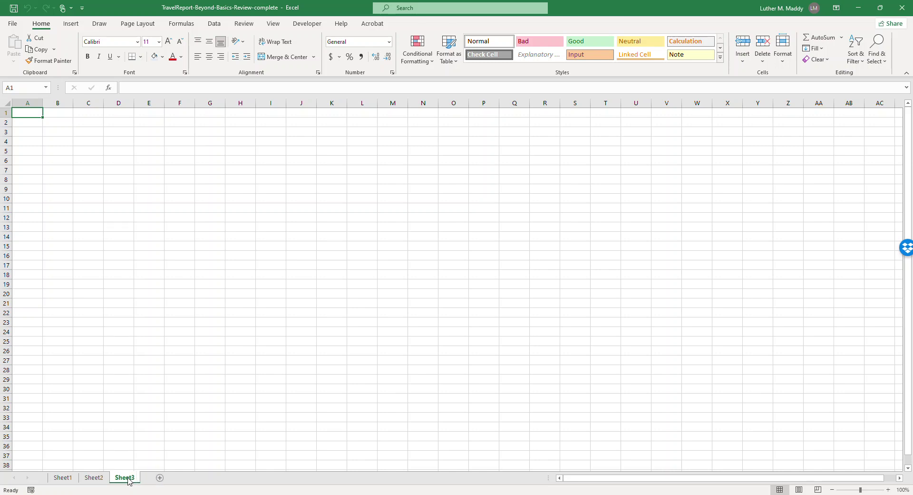
click(160, 477)
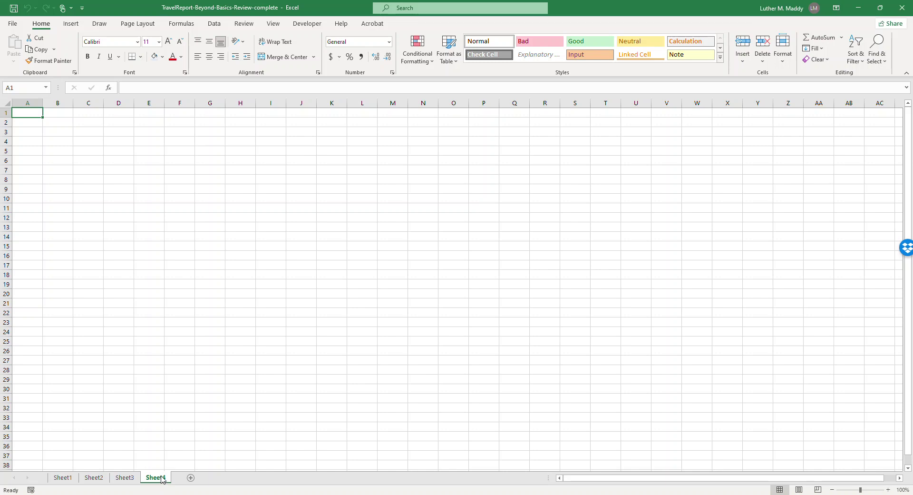
click(94, 478)
click(123, 477)
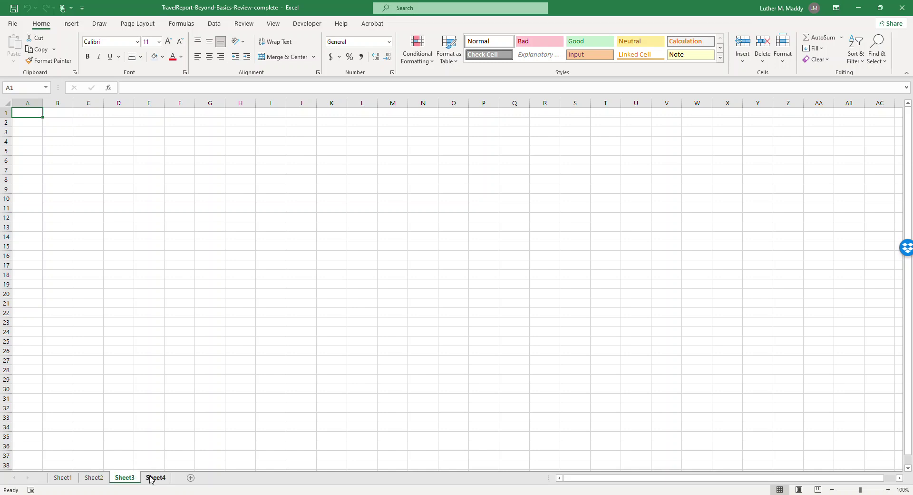
Rename Sheet1 as Jan and Sheet2 as Feb.
click(72, 477)
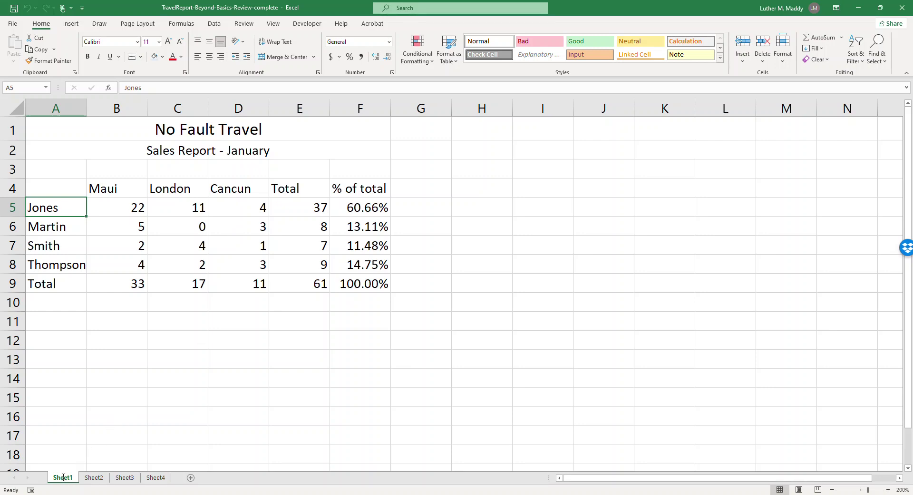
double_click(63, 478)
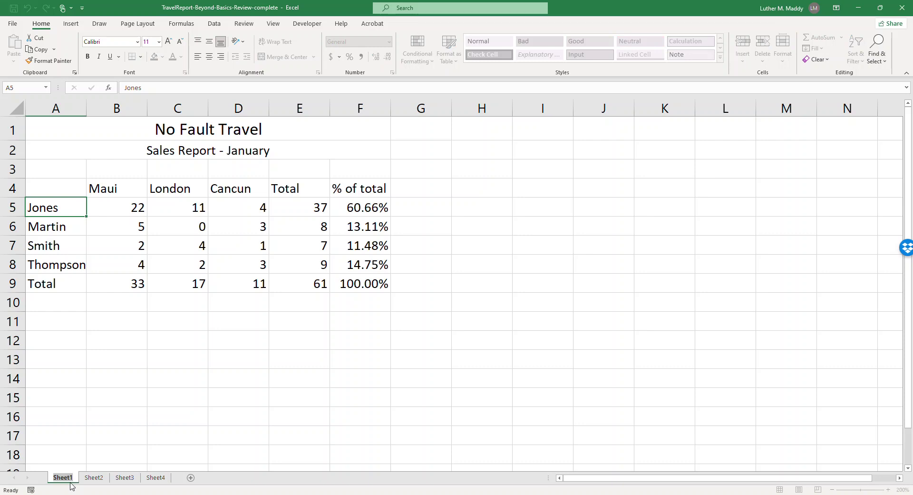
text(Jan)
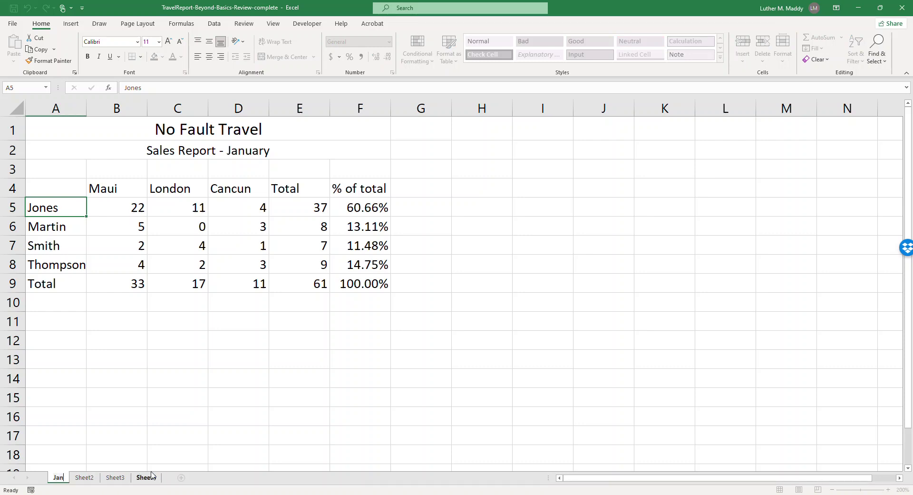
click(86, 477)
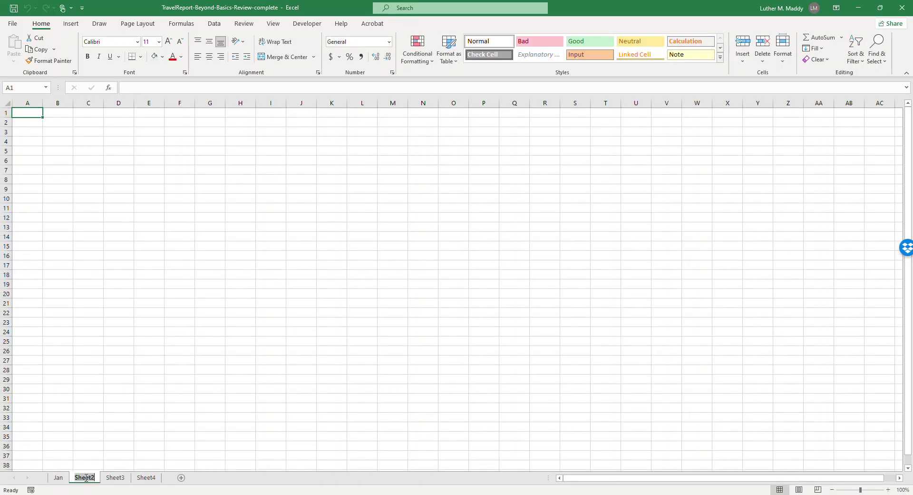
text(Feb)
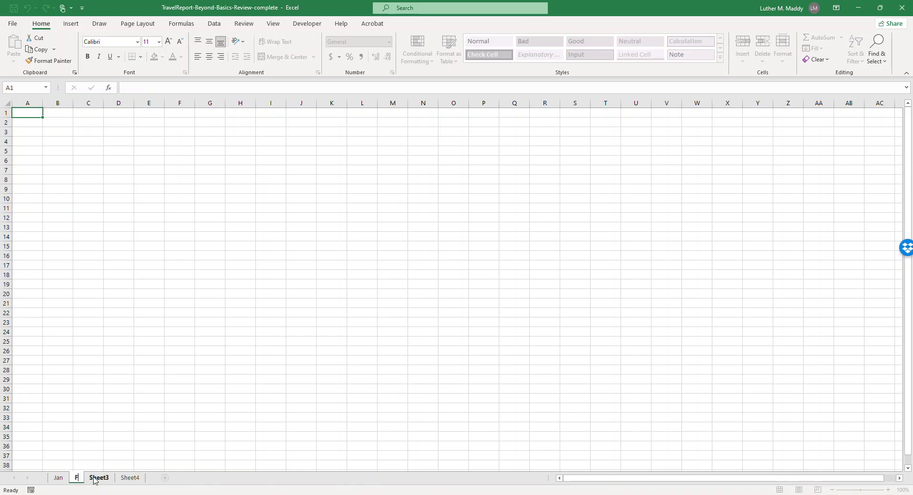
Rename Sheet3 as Mar and Sheet4 as Quarter Total.
click(95, 478)
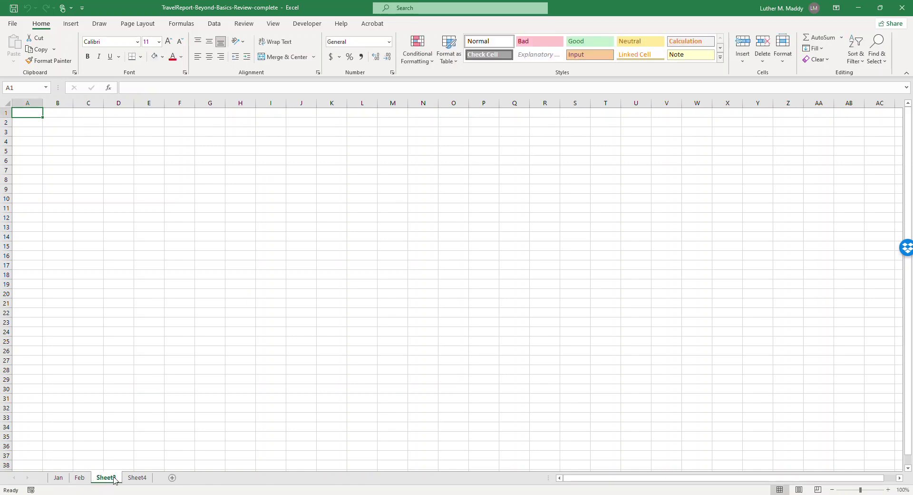
double_click(115, 477)
text(Mar)
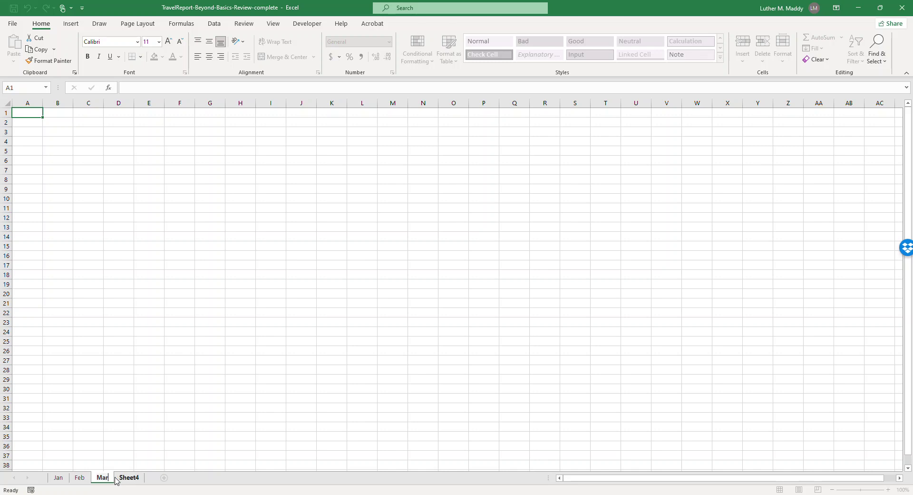
double_click(127, 478)
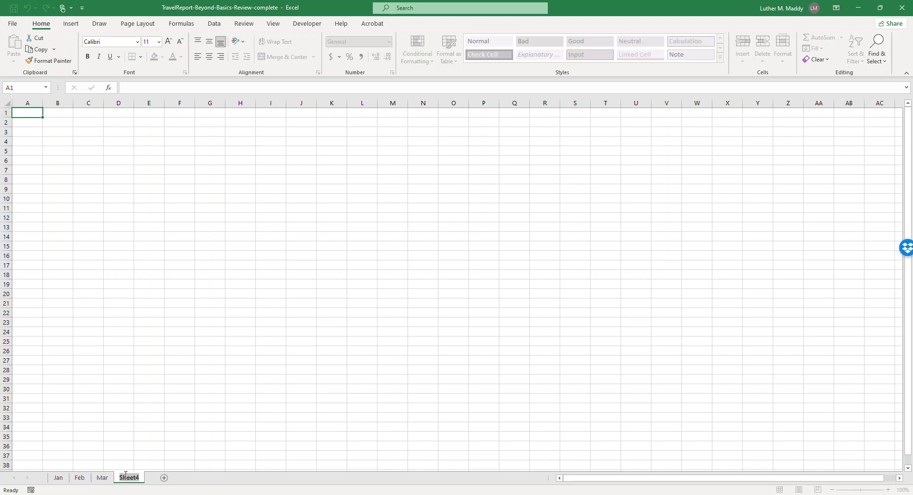
text(Quarter Total)
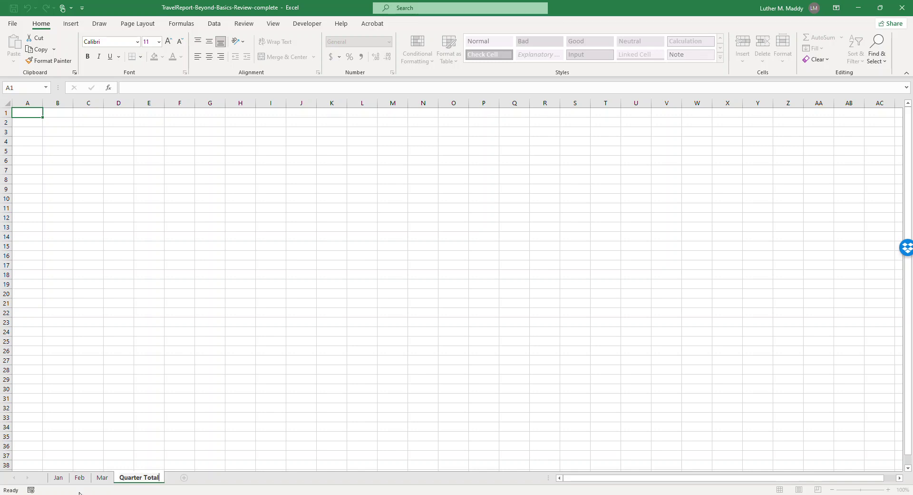
Examine the Jan sheet's title, salesperson names, destination headings, and total and percentage formulas.
click(57, 478)
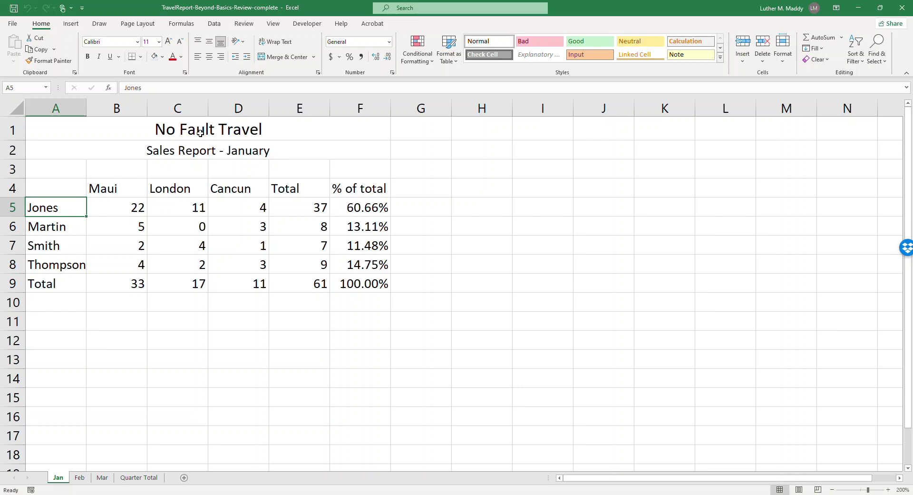
click(245, 150)
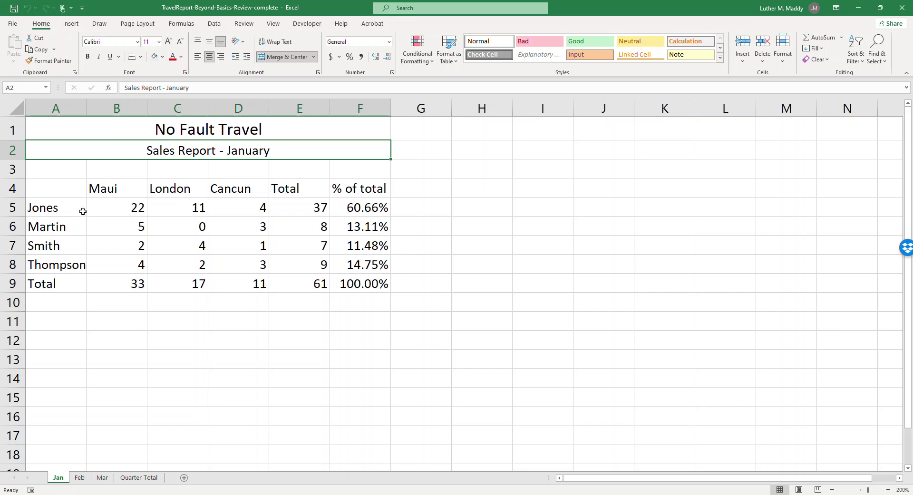
drag(44, 208, 56, 265)
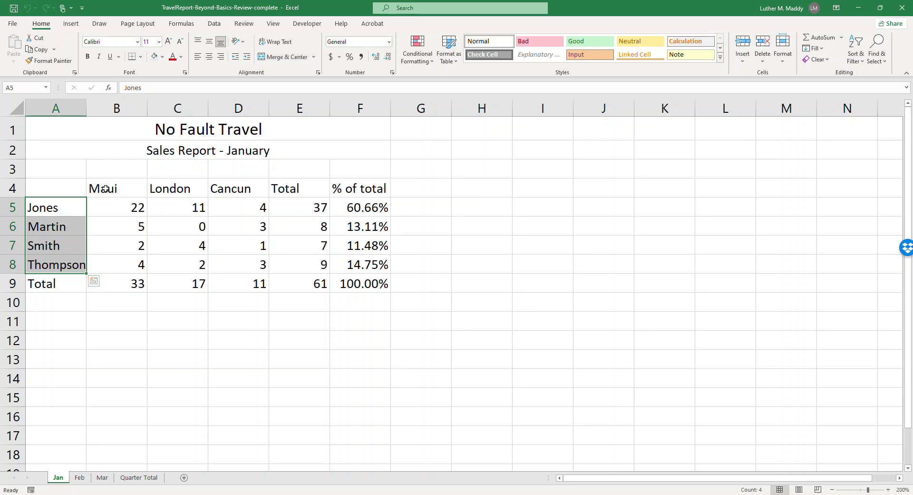
drag(106, 188, 218, 189)
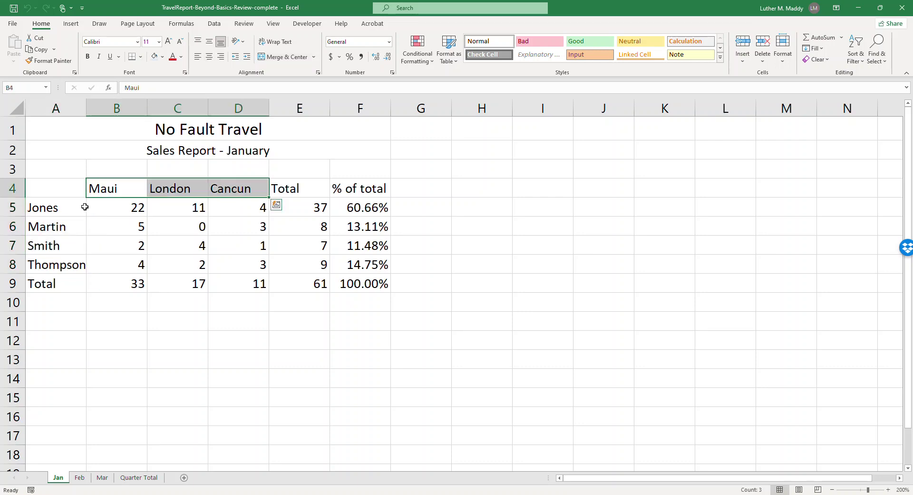
drag(69, 208, 68, 266)
drag(104, 196, 263, 188)
click(316, 215)
click(362, 206)
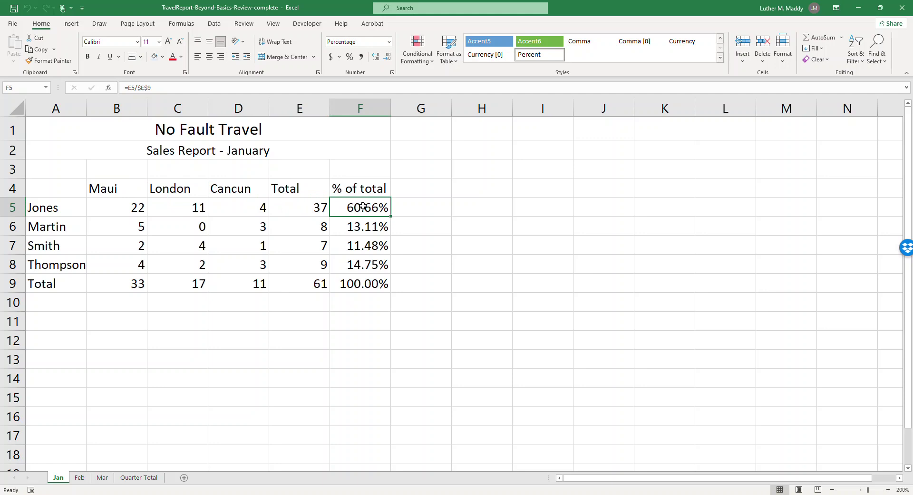
click(364, 281)
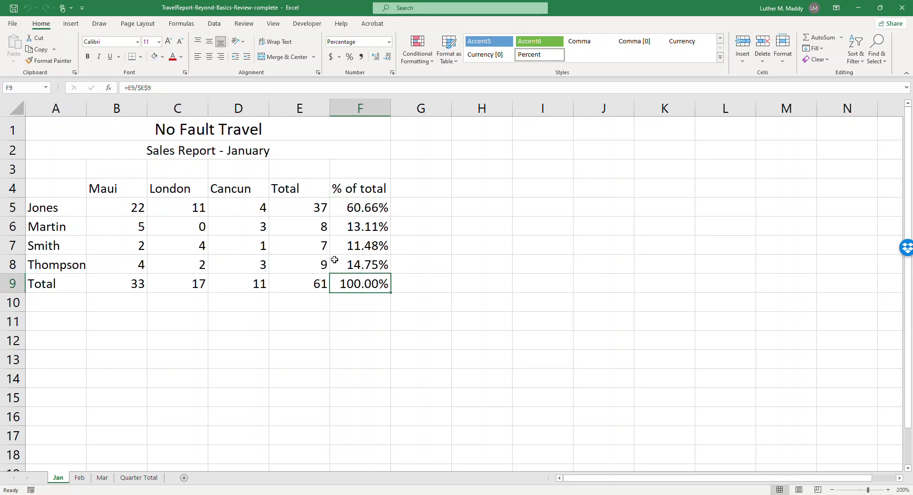
click(127, 194)
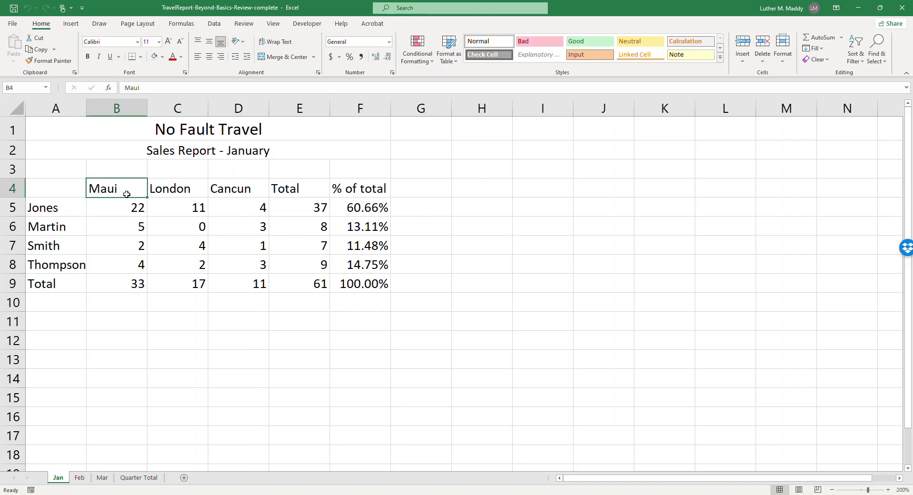
click(232, 150)
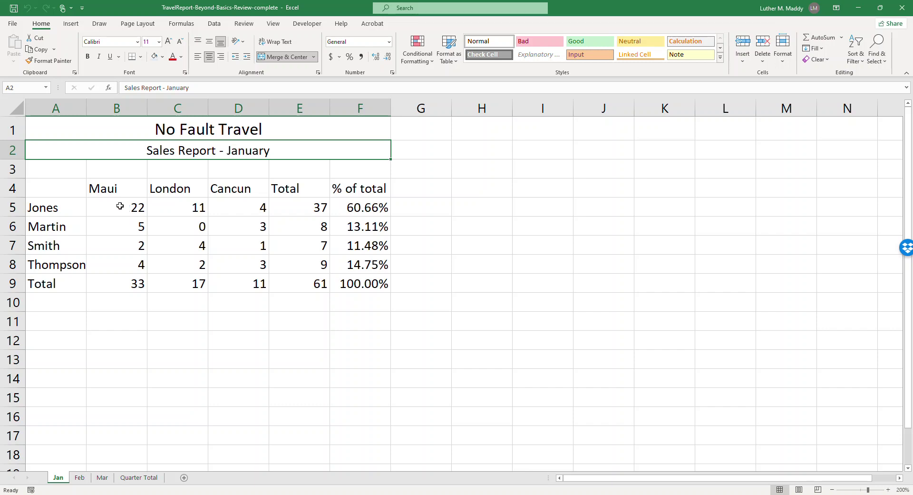
click(226, 222)
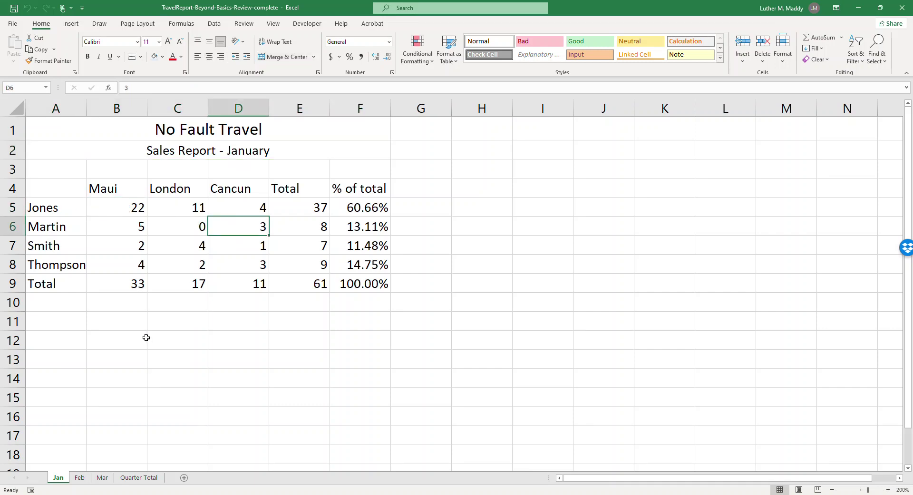
click(66, 174)
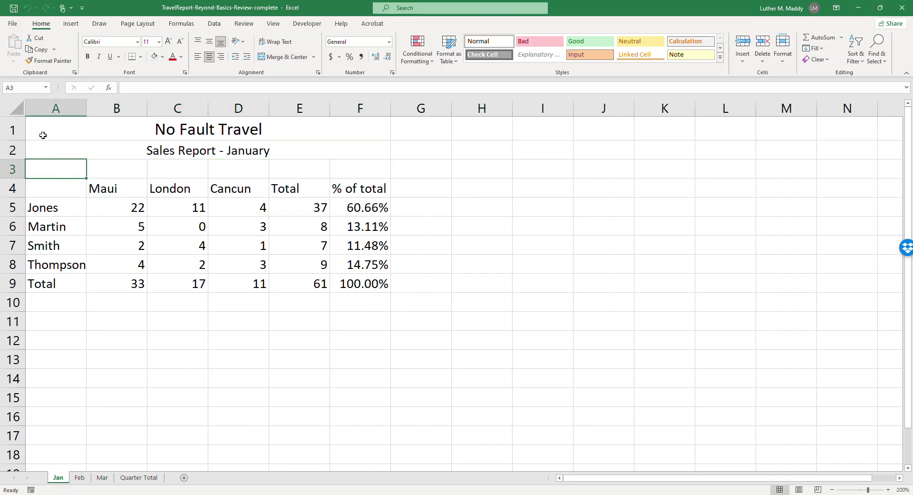
Copy the entire Jan worksheet and paste it into the Feb and Mar worksheets.
click(19, 107)
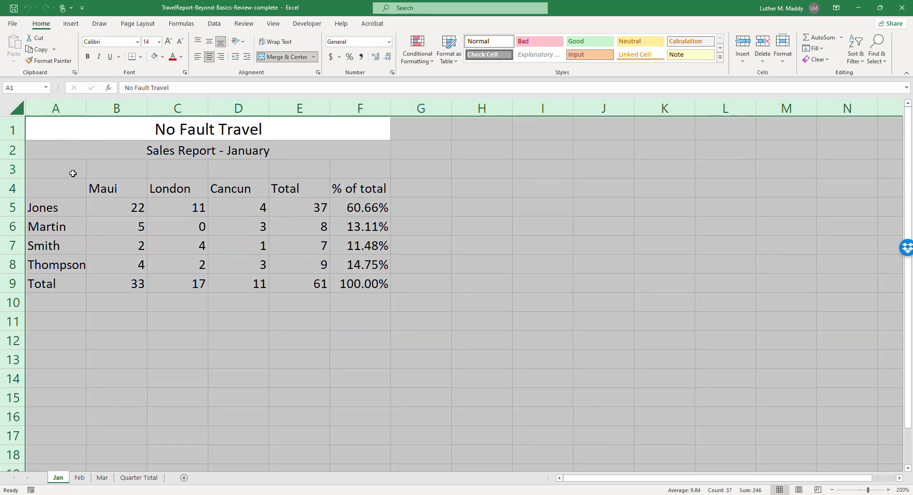
drag(360, 286, 57, 122)
click(12, 106)
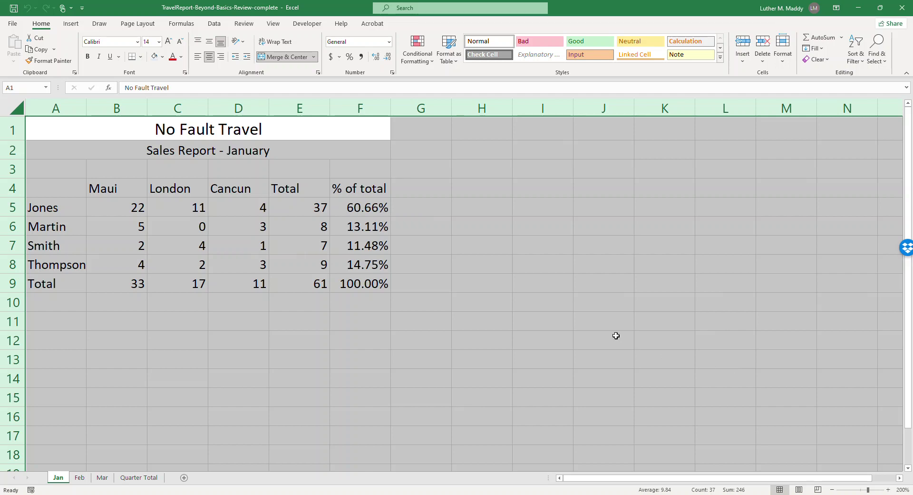
click(40, 51)
click(79, 478)
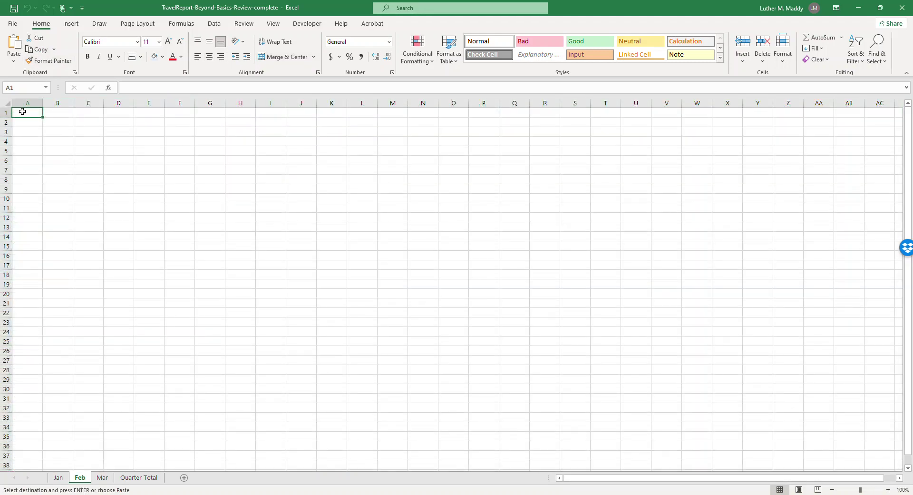
click(14, 44)
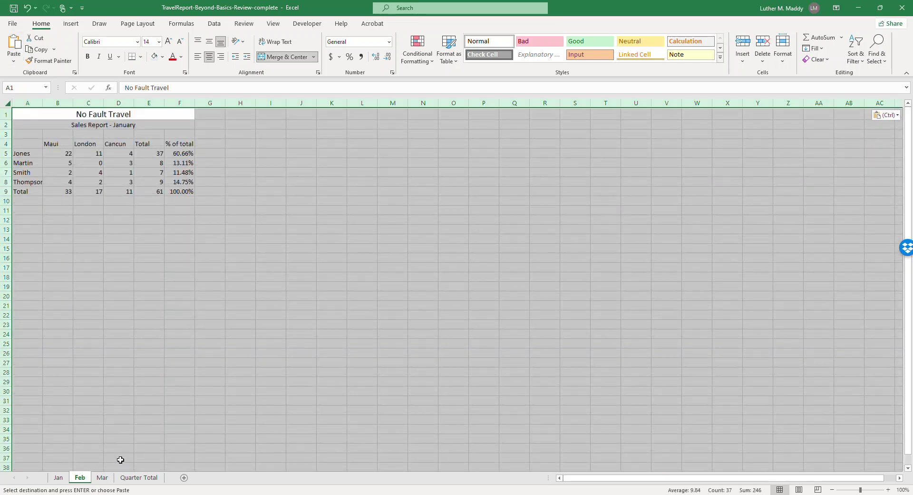
click(103, 477)
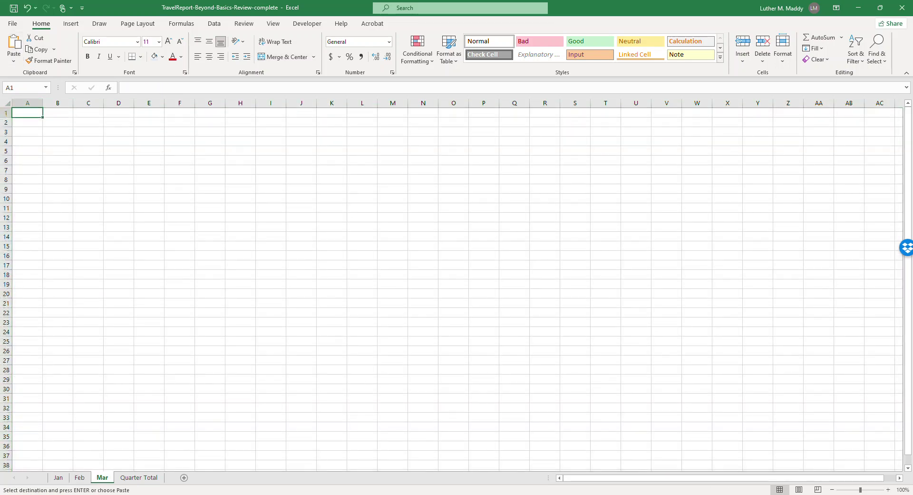
click(15, 43)
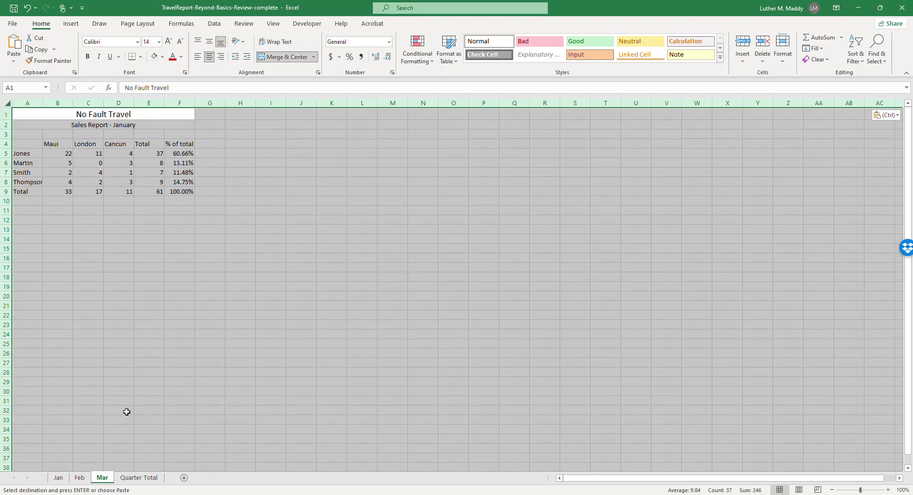
Paste the copied January report into the Quarter Total worksheet.
click(141, 478)
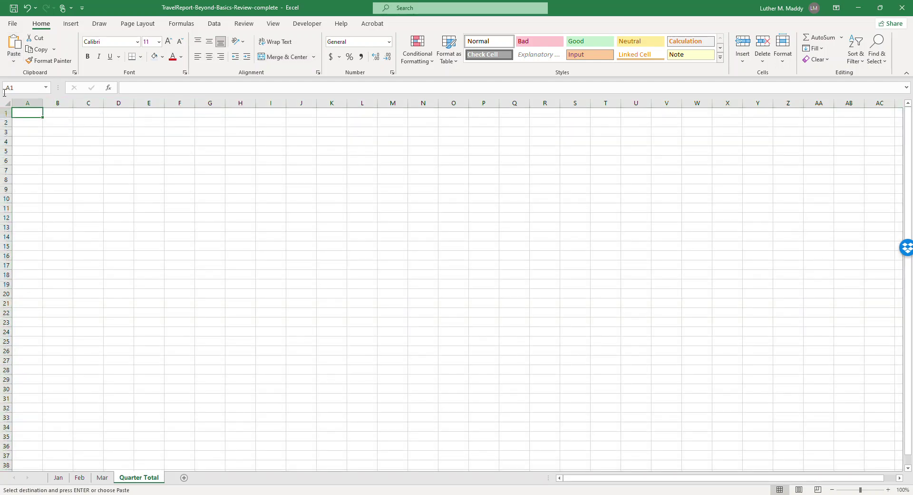
click(14, 46)
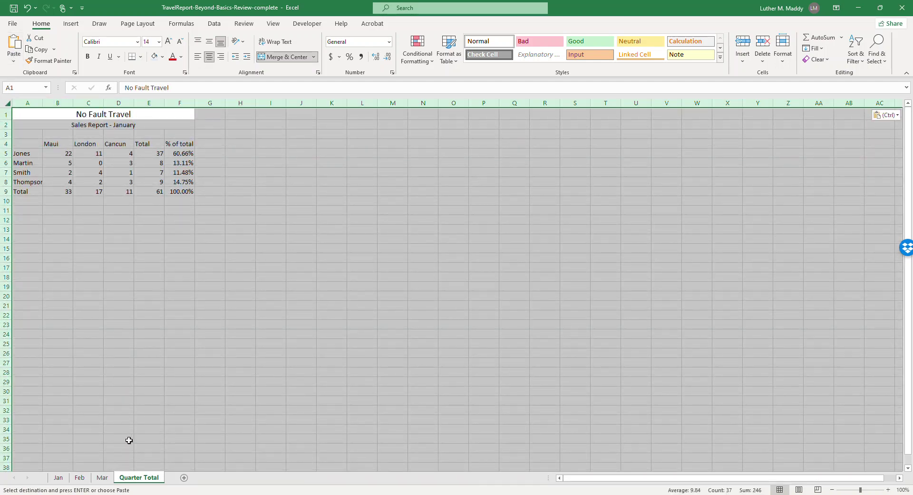
click(63, 478)
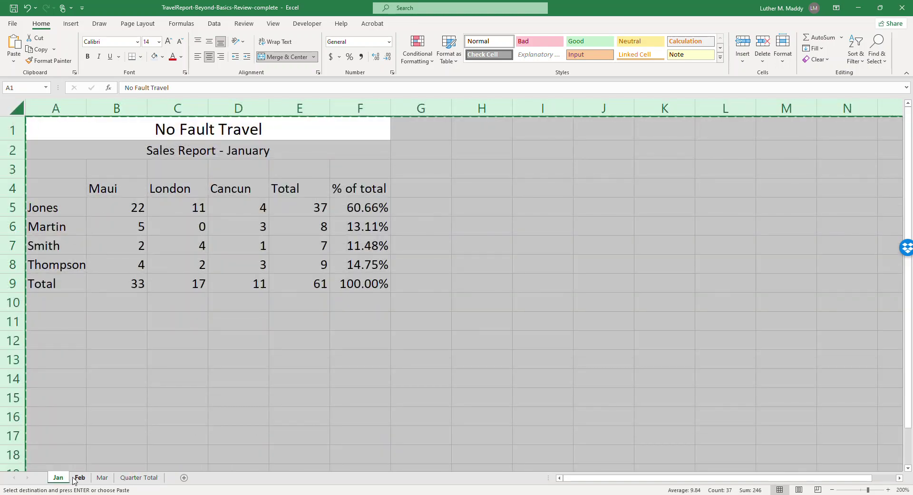
Set the Feb worksheet's zoom magnification to 200%.
click(79, 478)
click(88, 137)
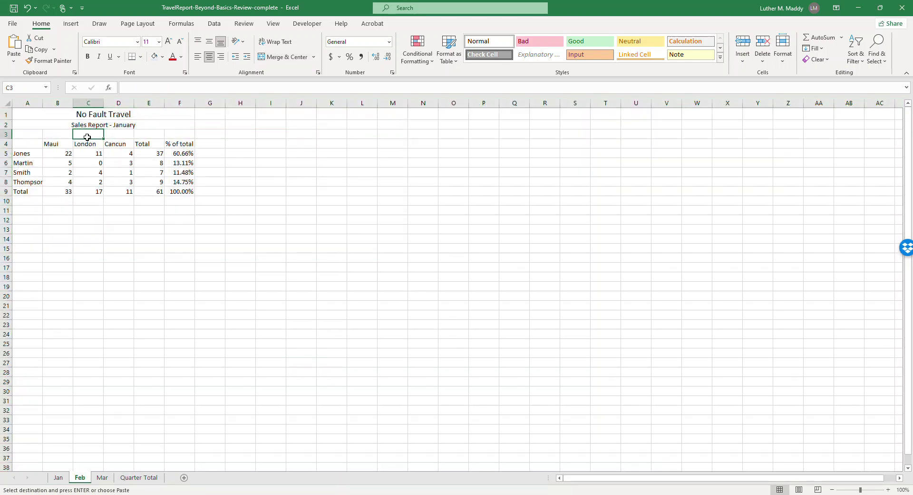
click(273, 24)
click(202, 48)
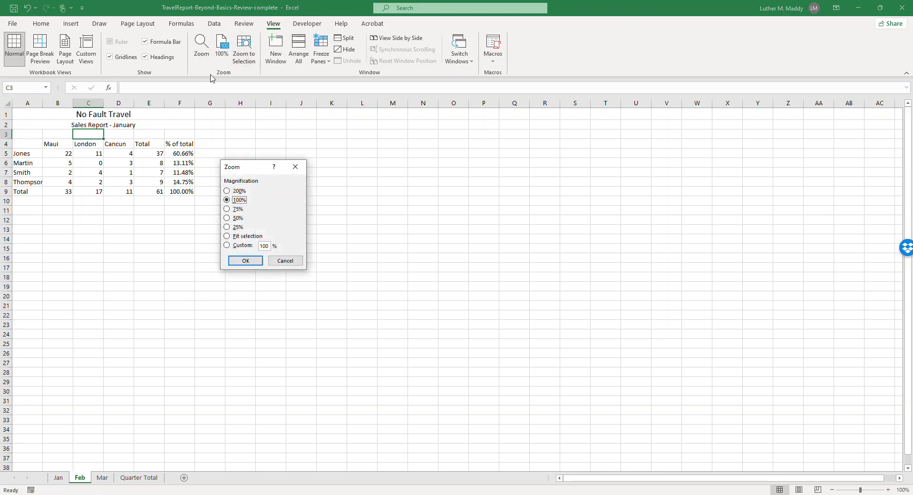
click(228, 191)
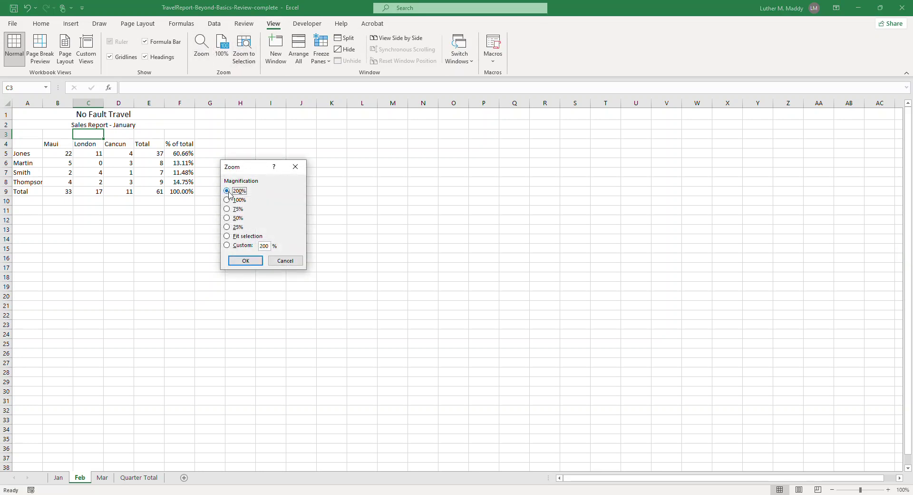
click(246, 260)
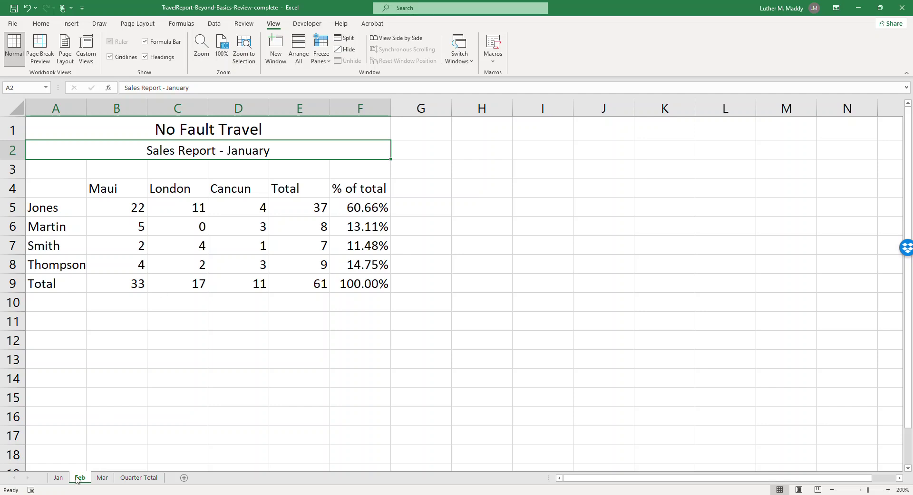
Change the month in the Feb worksheet's subtitle in A2 so it reads Sales Report - February.
click(183, 88)
double_click(183, 88)
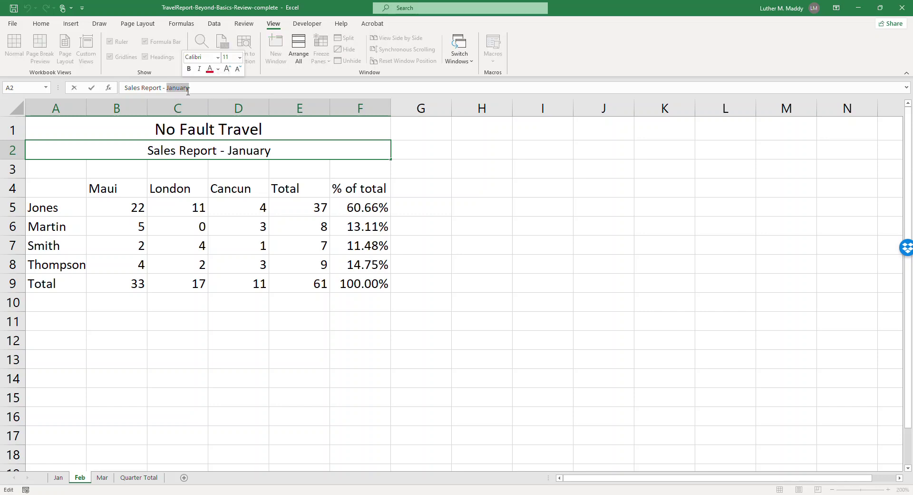
text(February)
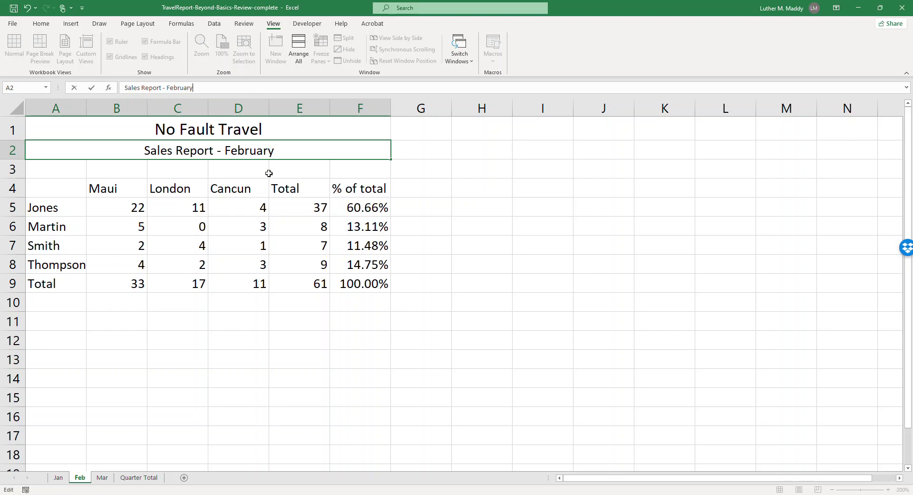
Enter 15 in both B5 and B6 as the Feb worksheet's Maui sales for the first two salespeople.
click(141, 207)
text(15)
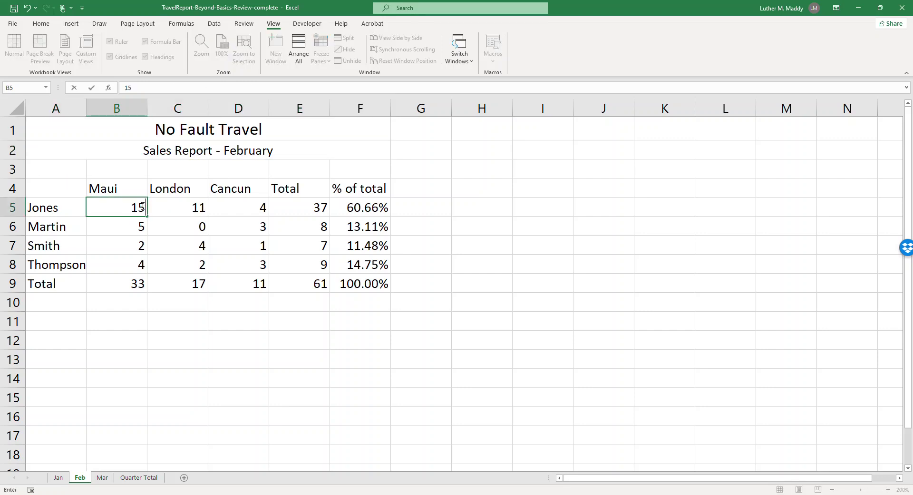
key(Return)
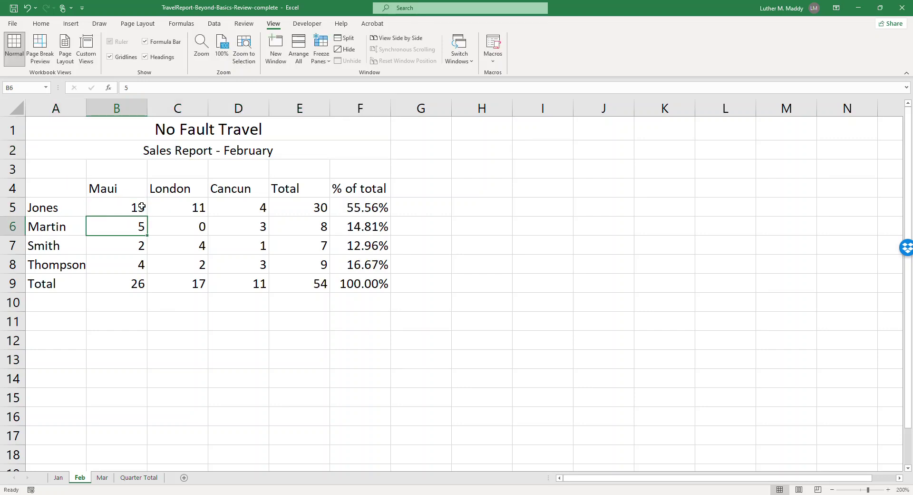
text(15)
key(Return)
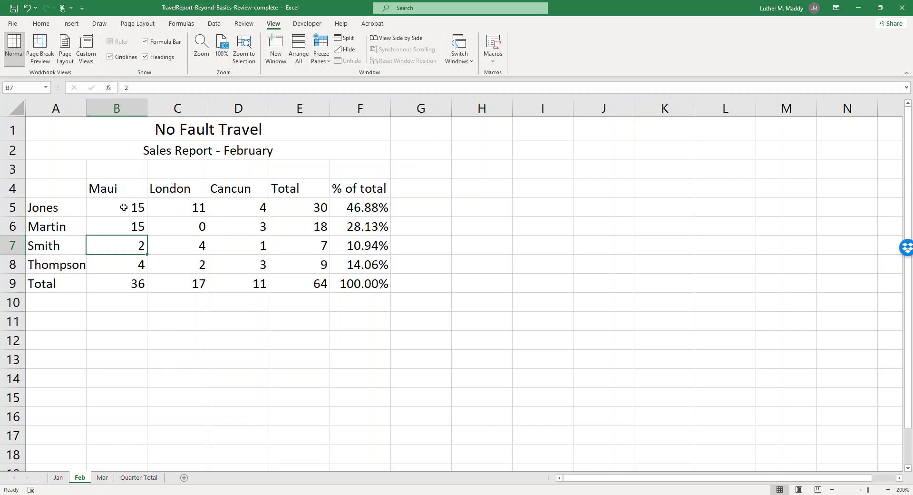
drag(126, 208, 154, 214)
Set the Mar worksheet's zoom magnification to 200%.
click(102, 477)
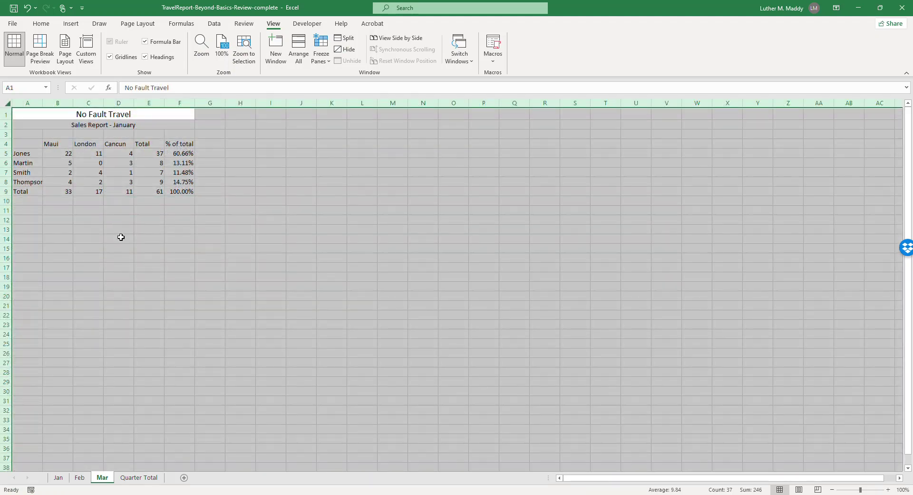
click(117, 143)
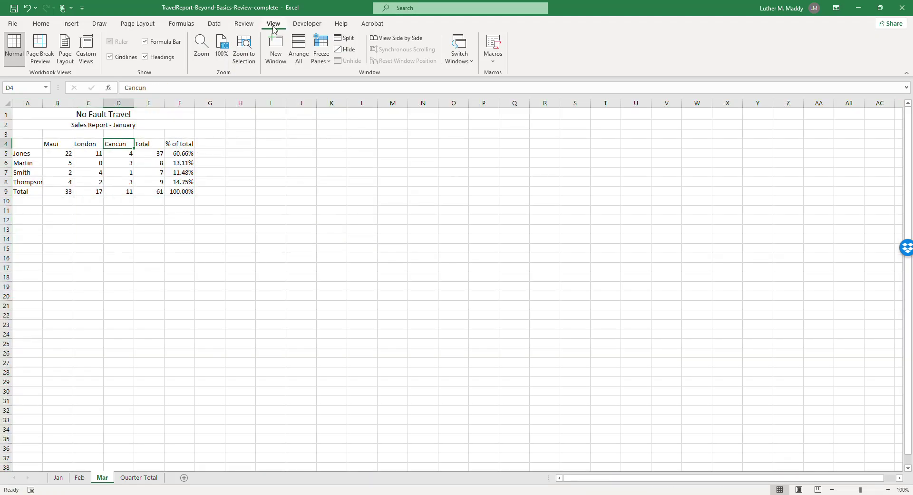
click(202, 48)
click(233, 191)
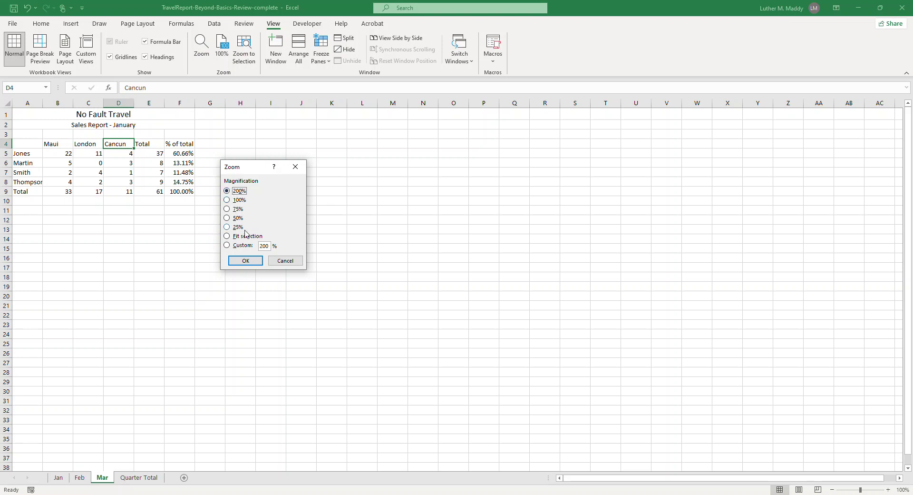
click(247, 261)
Change the month in the Mar worksheet's subtitle in A2 so it reads Sales Report - March.
click(200, 150)
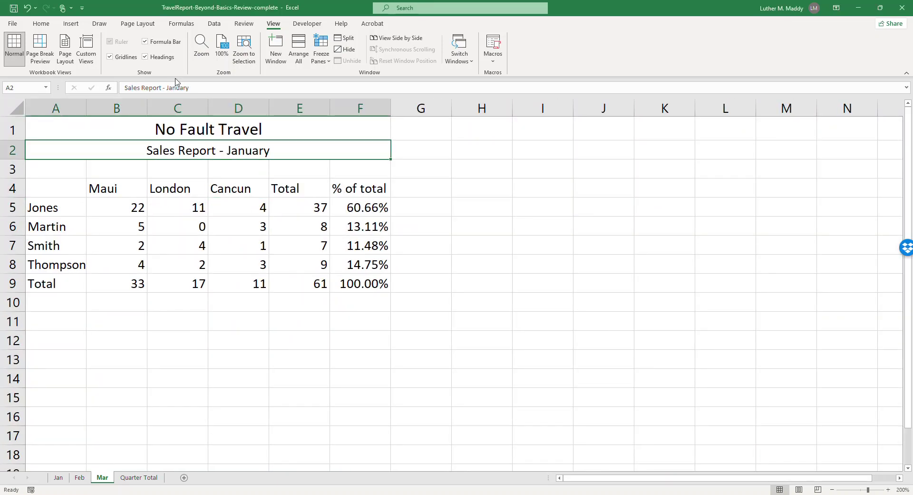
double_click(179, 88)
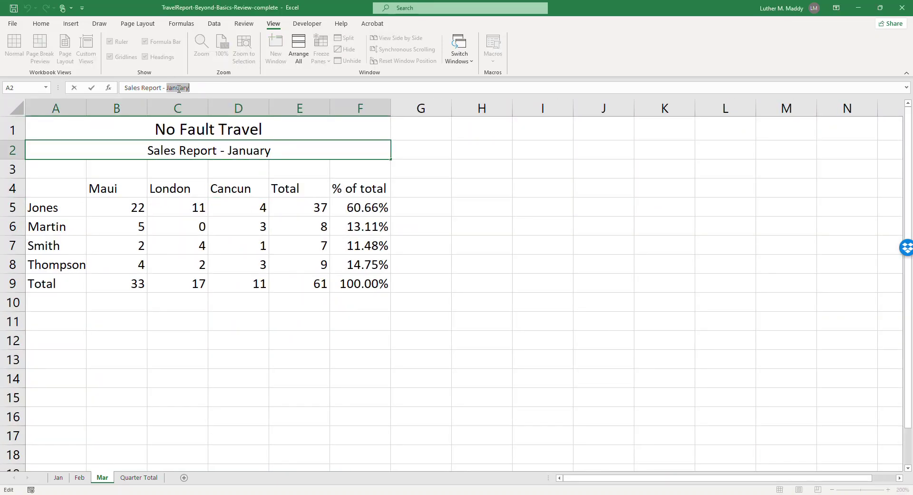
text(March)
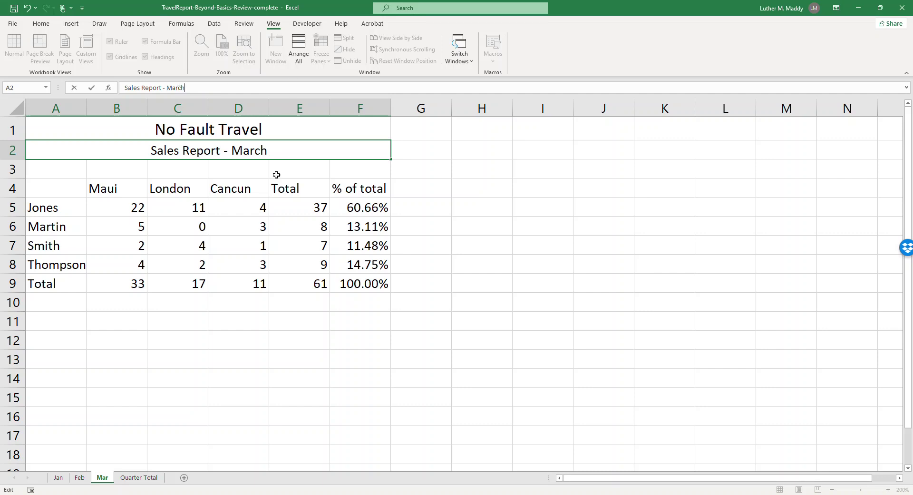
Enter London sales of 18 in C6 and 28 in C7 on the Mar worksheet.
click(138, 212)
click(201, 220)
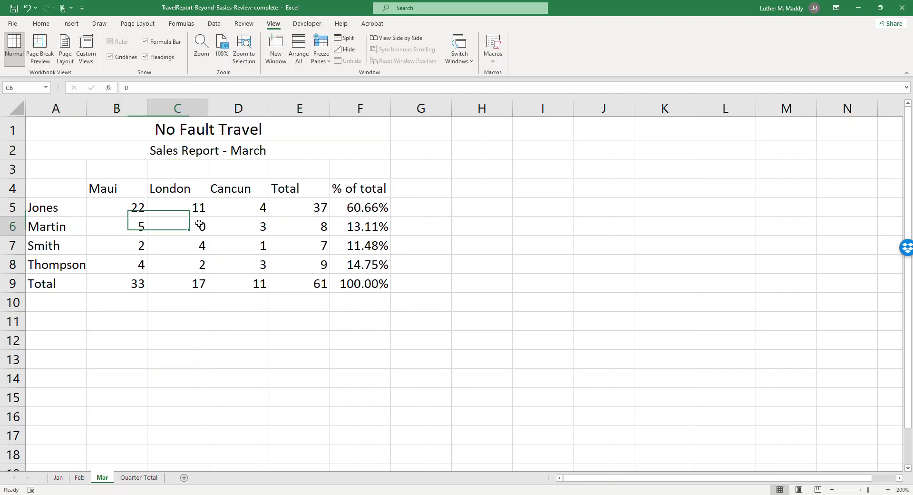
text(18)
key(Return)
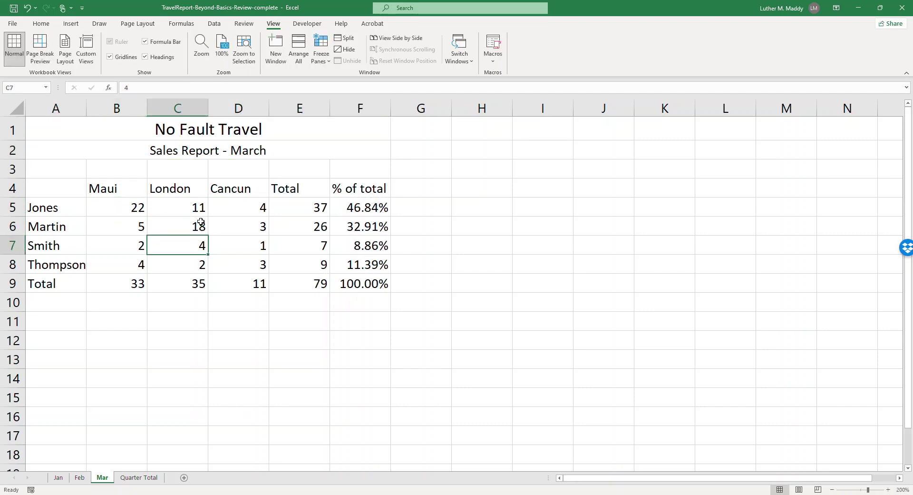
text(28)
key(Return)
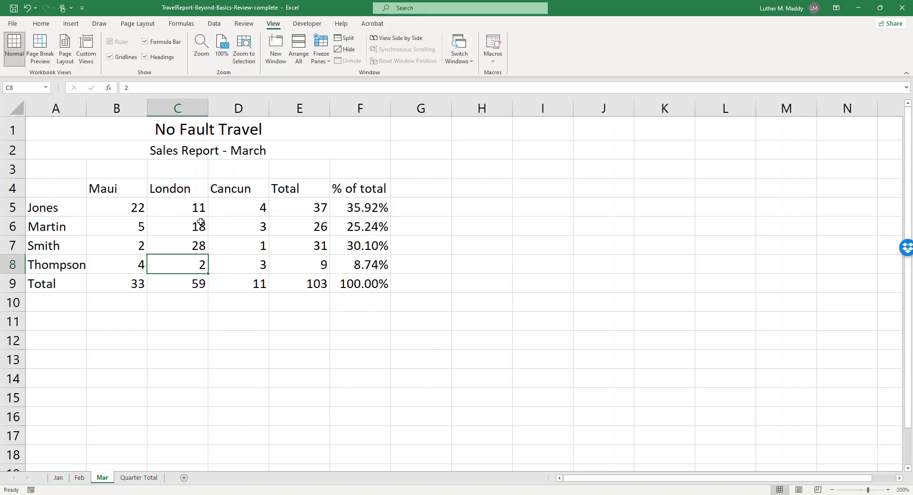
Set the Quarter Total worksheet's zoom magnification to 200%.
click(136, 477)
click(114, 153)
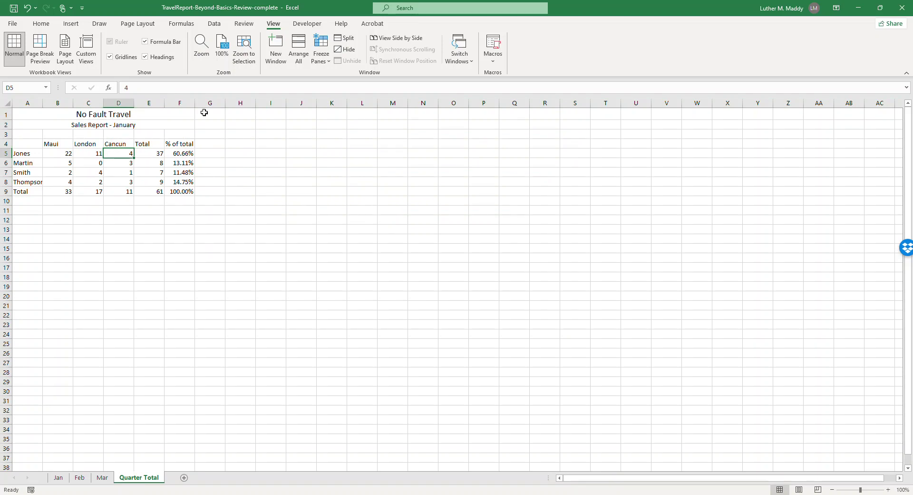
click(201, 47)
click(236, 190)
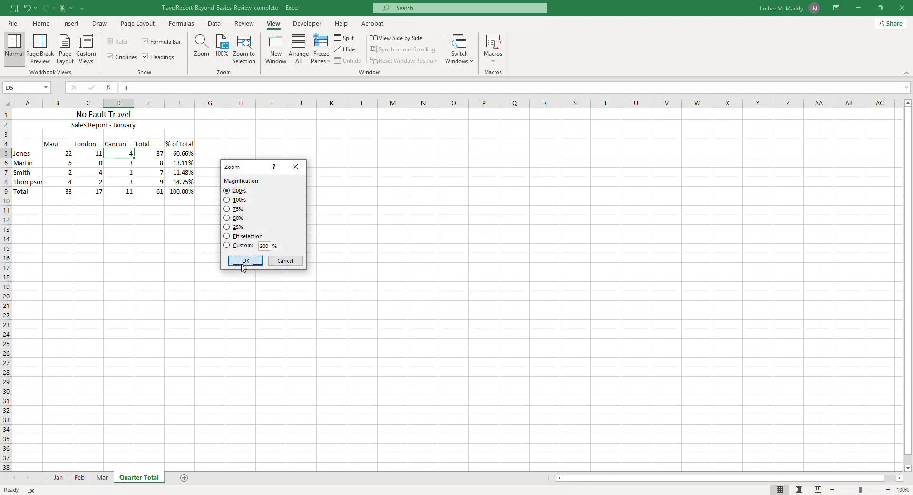
click(245, 261)
Replace January in the Quarter Total worksheet's subtitle in A2 so it reads Sales Report - Quarter Total.
click(175, 148)
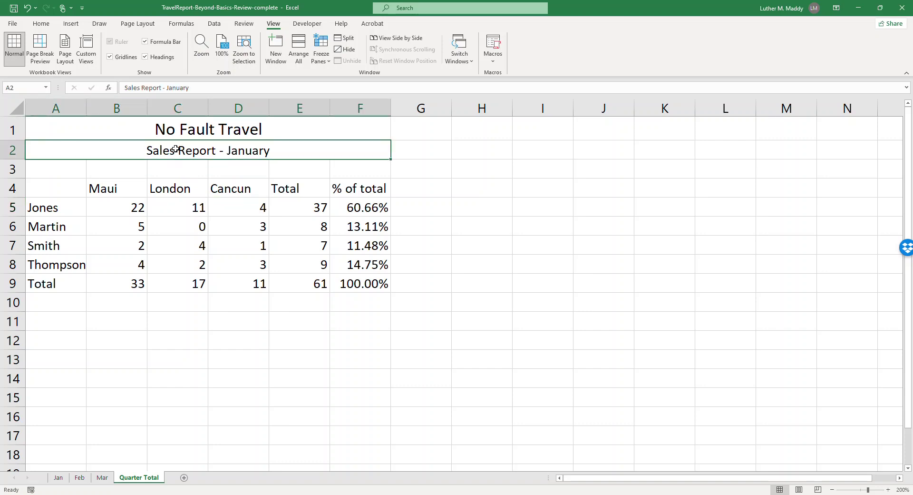
click(186, 90)
double_click(186, 88)
text(Q)
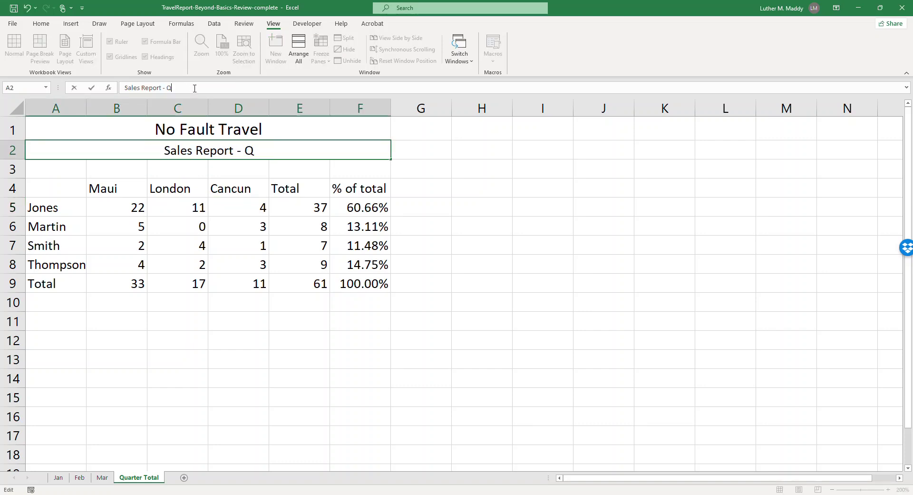
text(uarter Total)
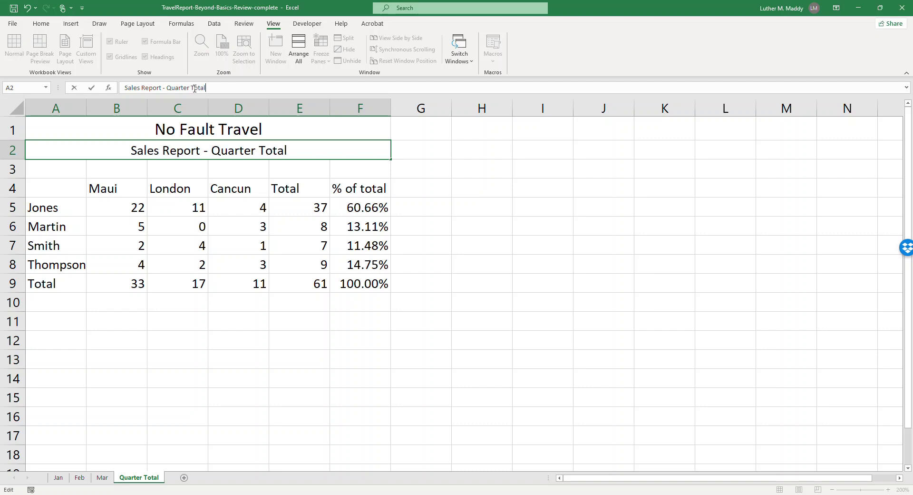
key(Return)
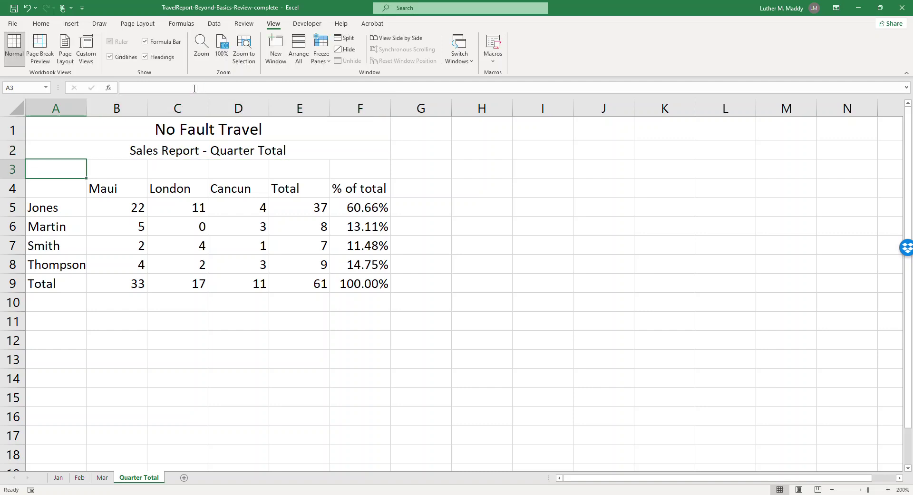
Review the monthly worksheets and clear the copied sales figures from B5:D8 on the Quarter Total worksheet.
click(67, 479)
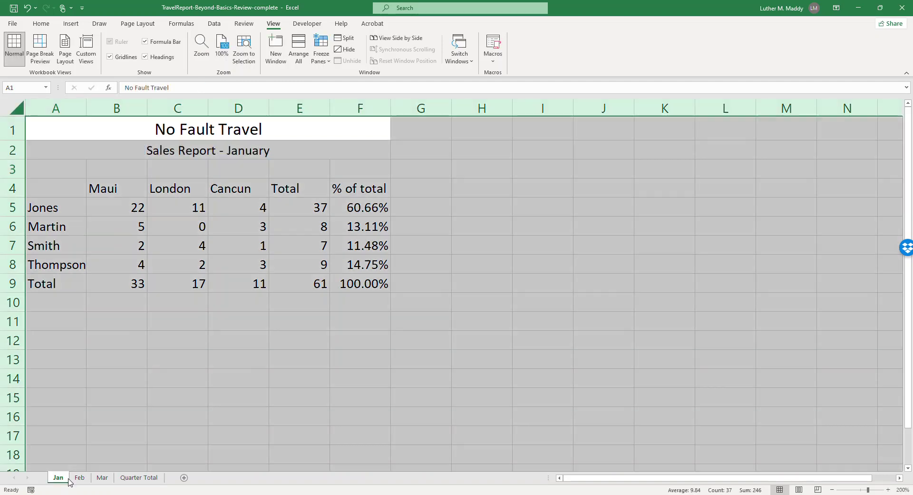
click(80, 478)
click(102, 477)
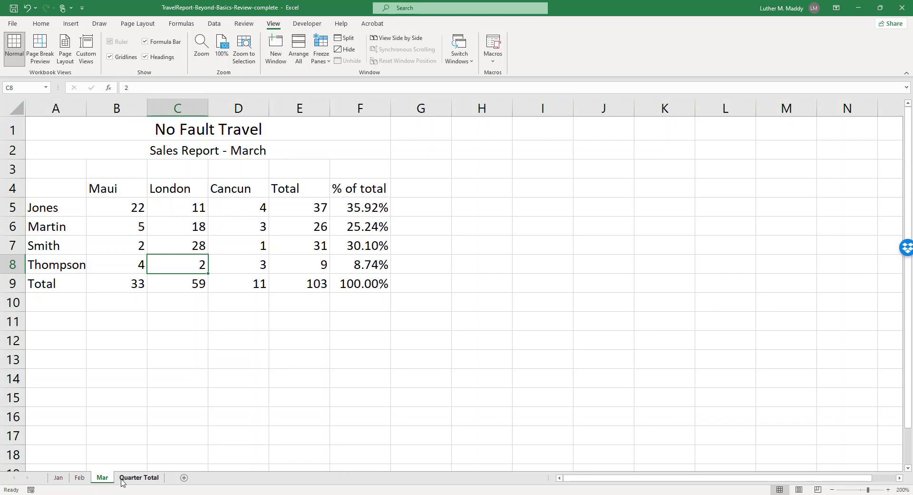
click(138, 477)
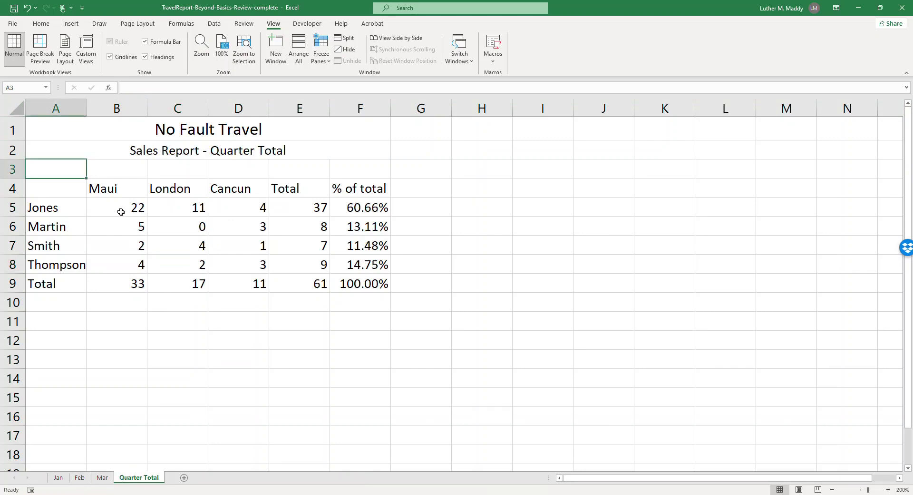
drag(121, 206, 229, 267)
key(Delete)
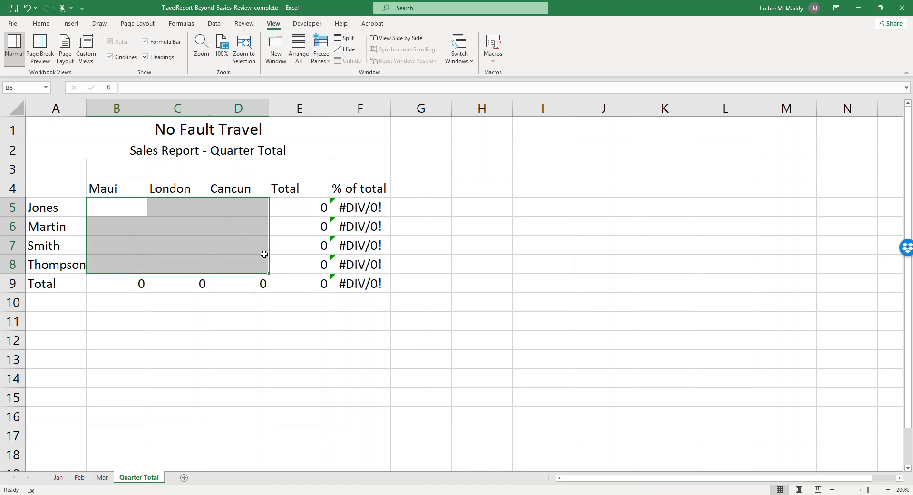
Check the total formulas in E5 and E9 on Quarter Total and look at the matching Jan sales figures.
click(298, 206)
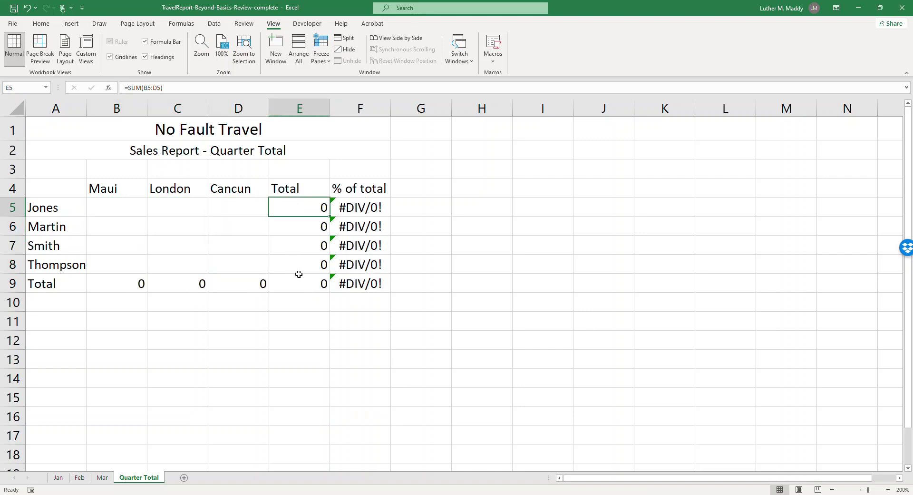
click(297, 278)
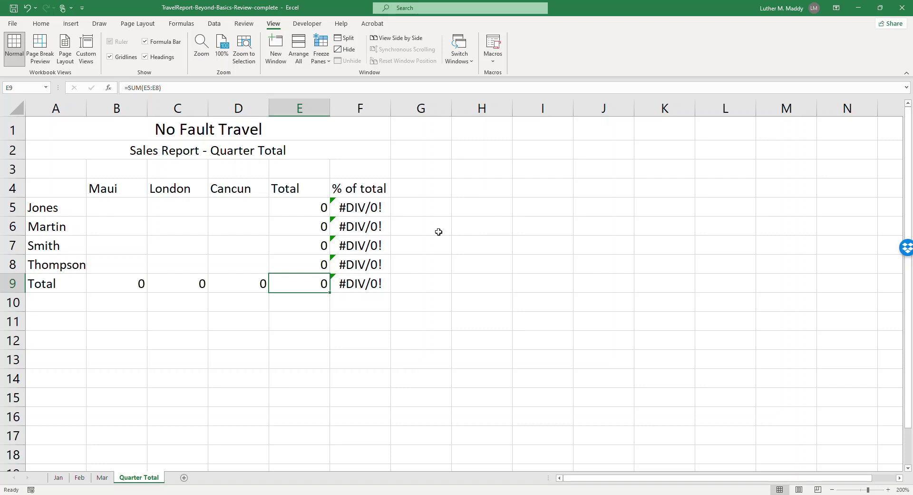
click(108, 202)
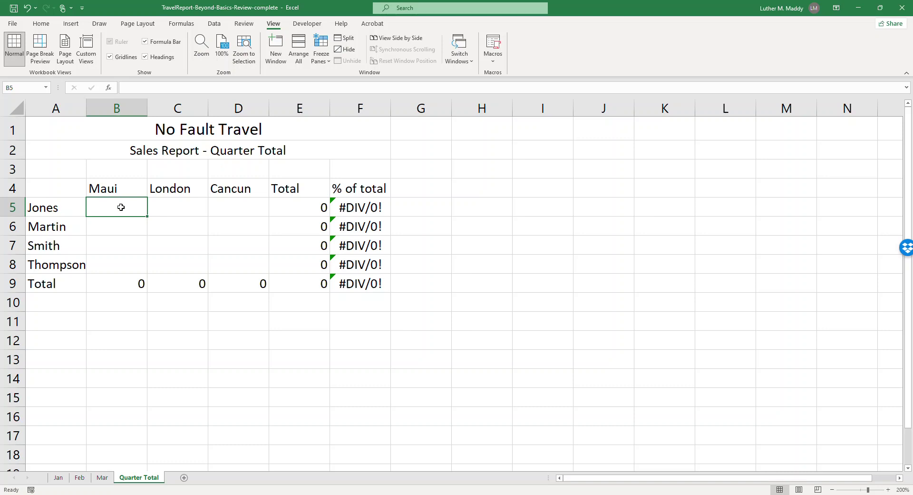
click(58, 477)
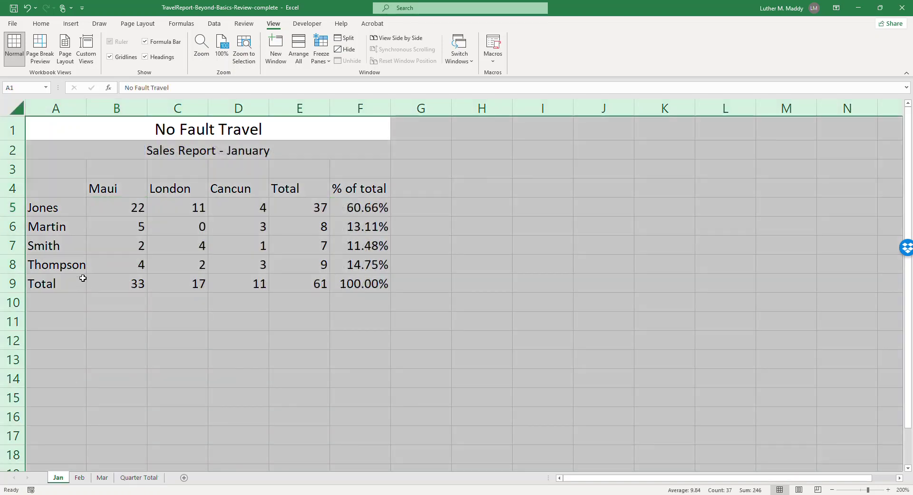
Look at the sales figure in B5 on the Jan, Feb and Mar worksheets.
click(112, 206)
click(79, 477)
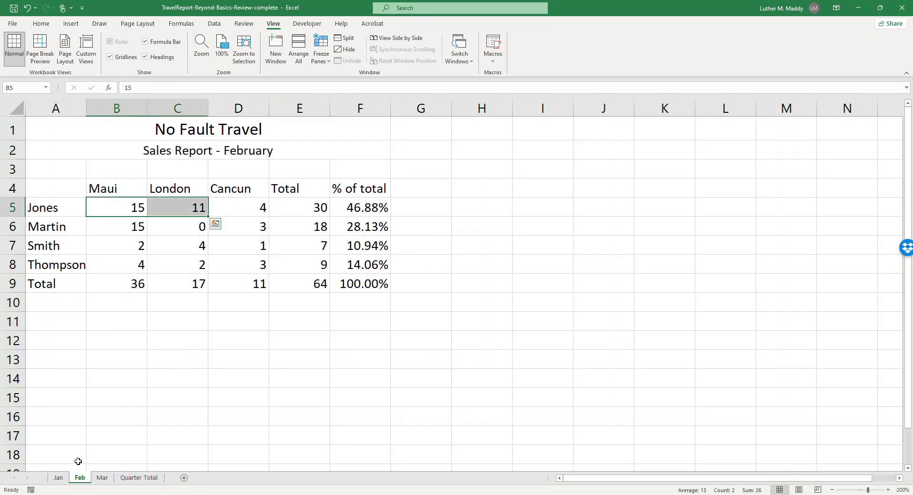
click(113, 209)
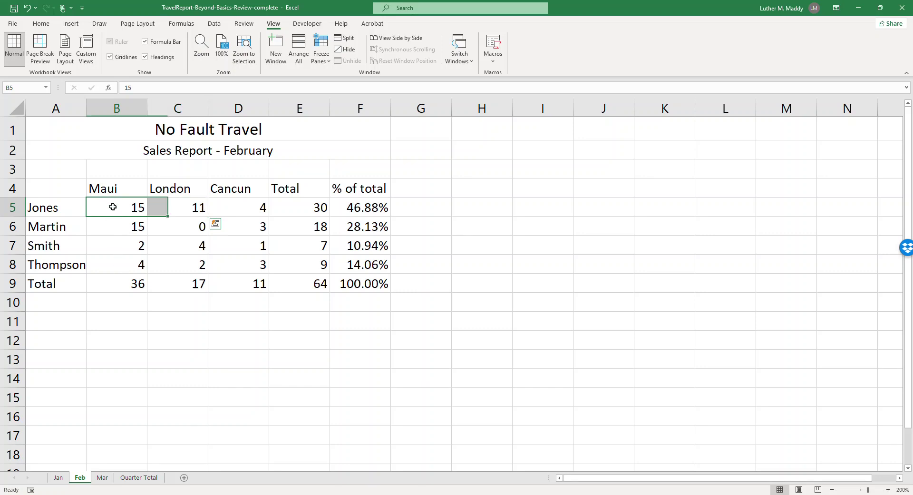
click(102, 477)
click(118, 208)
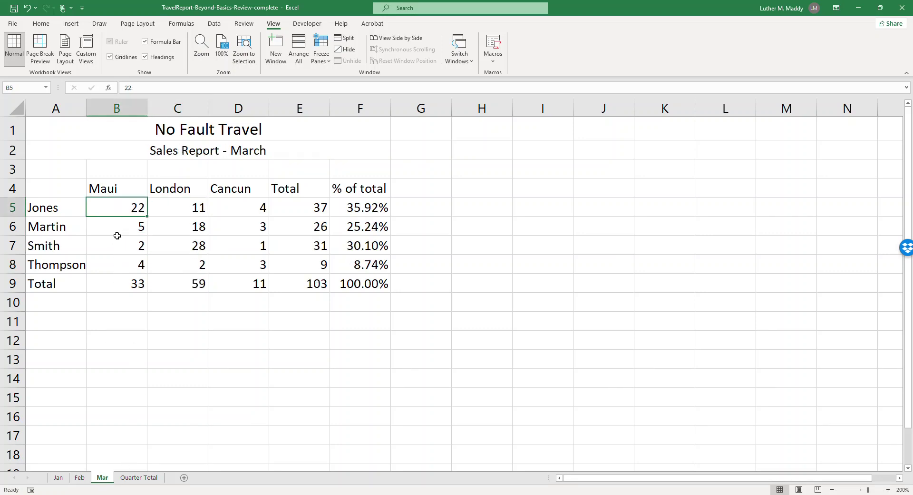
Enter the formula =Jan!B5+Feb!B5+Mar!B5 in cell B5 of the Quarter Total worksheet.
click(149, 477)
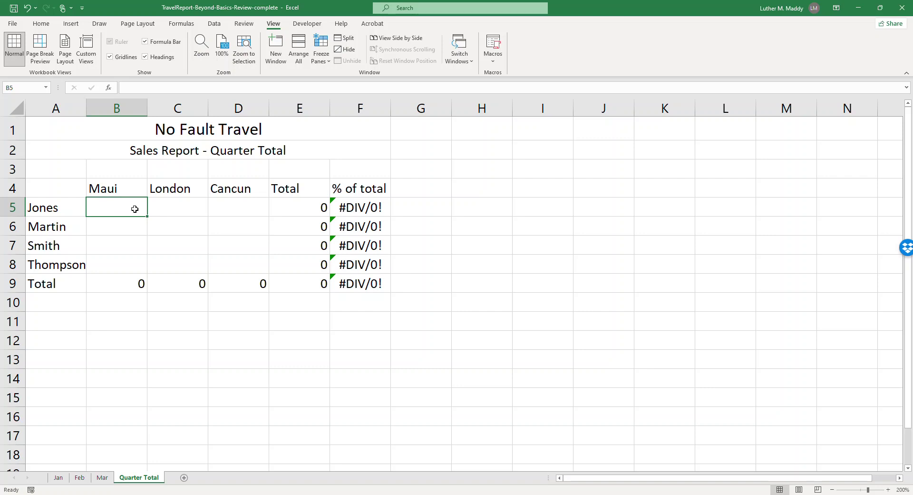
text(=)
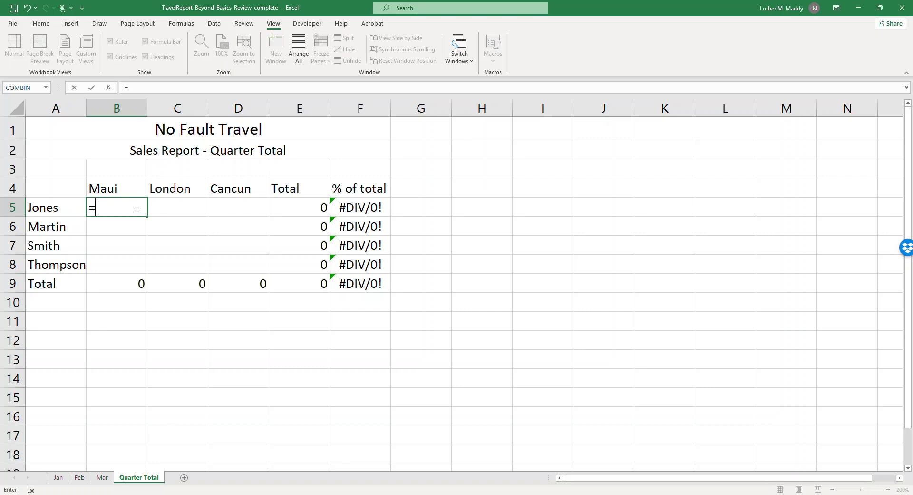
click(58, 478)
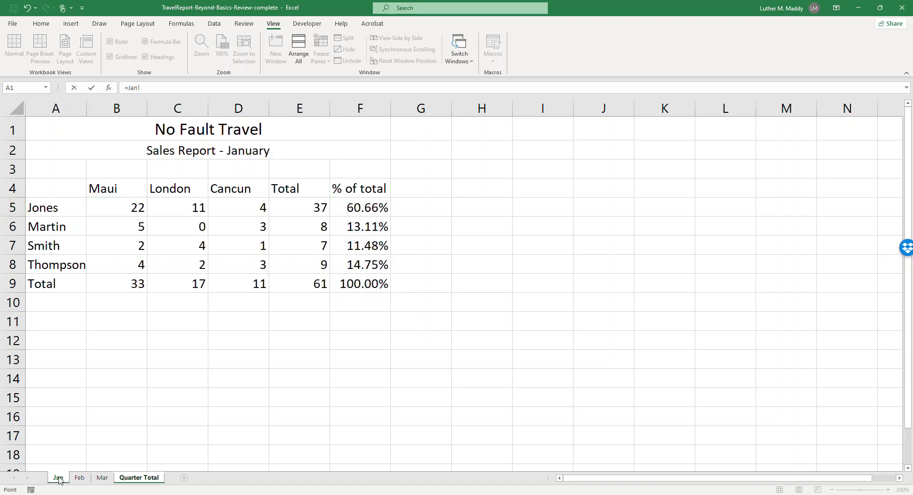
click(117, 208)
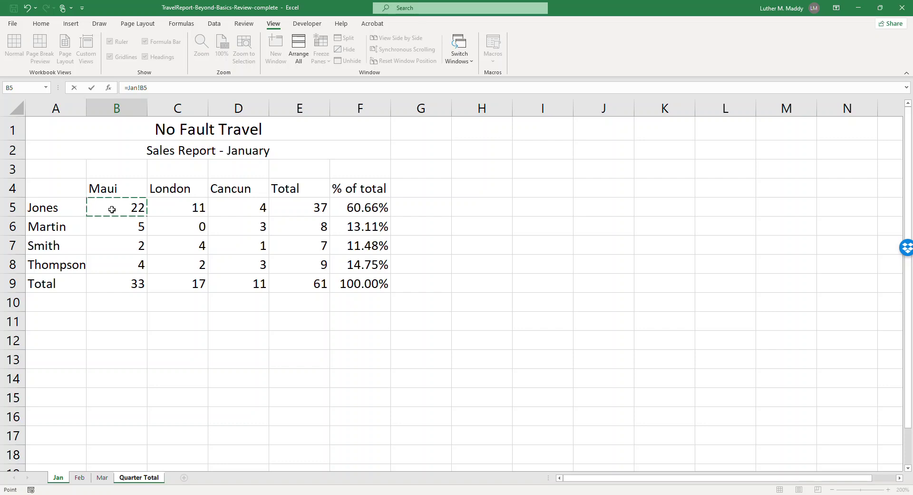
text(+)
click(79, 478)
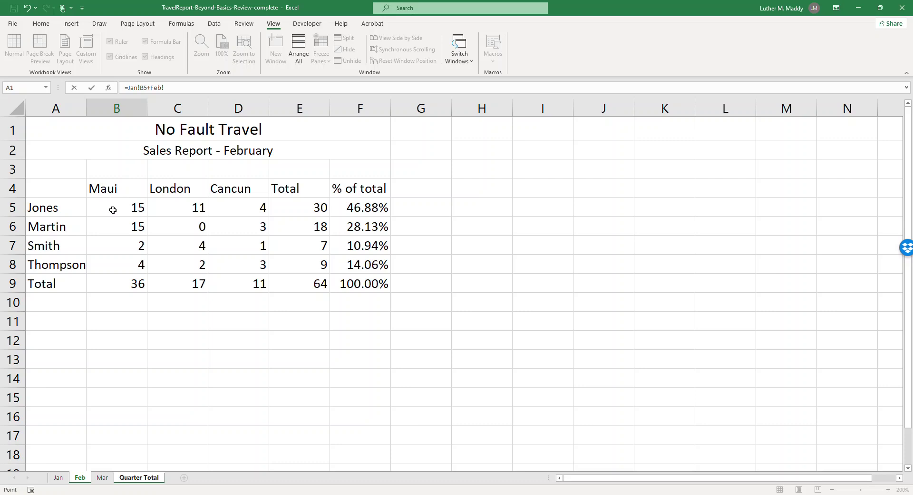
click(113, 210)
text(+)
click(102, 478)
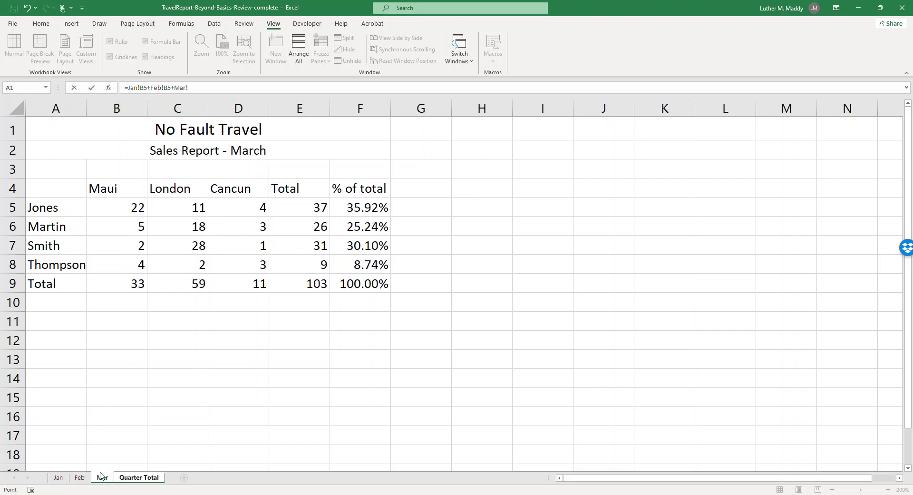
click(116, 207)
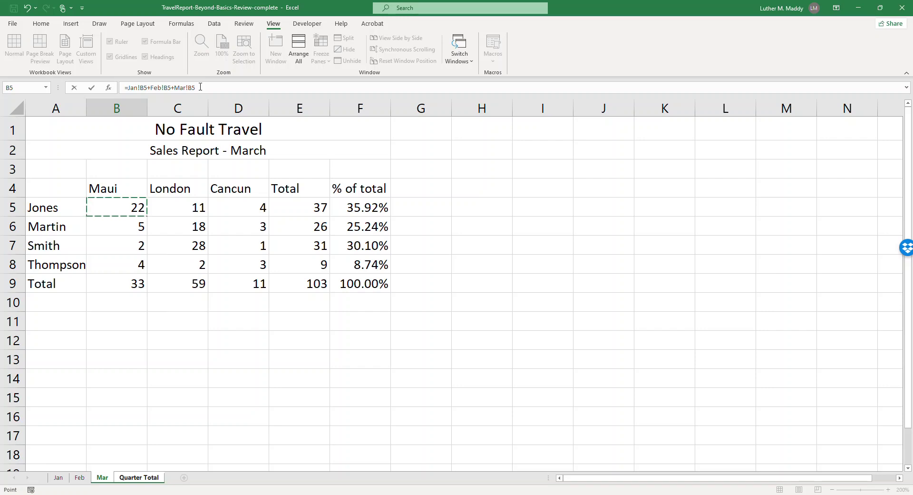
key(Return)
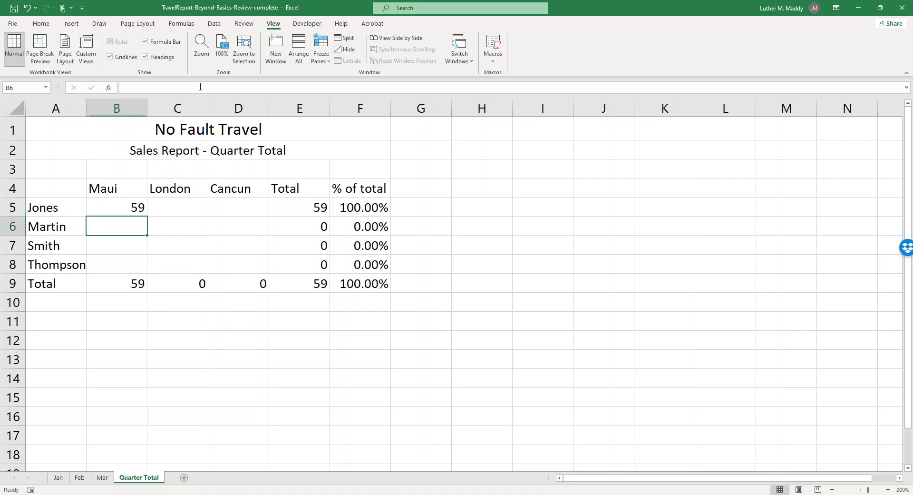
Fill the B5 formula down through B8 on Quarter Total and check the copied formulas in B6:B8.
click(105, 207)
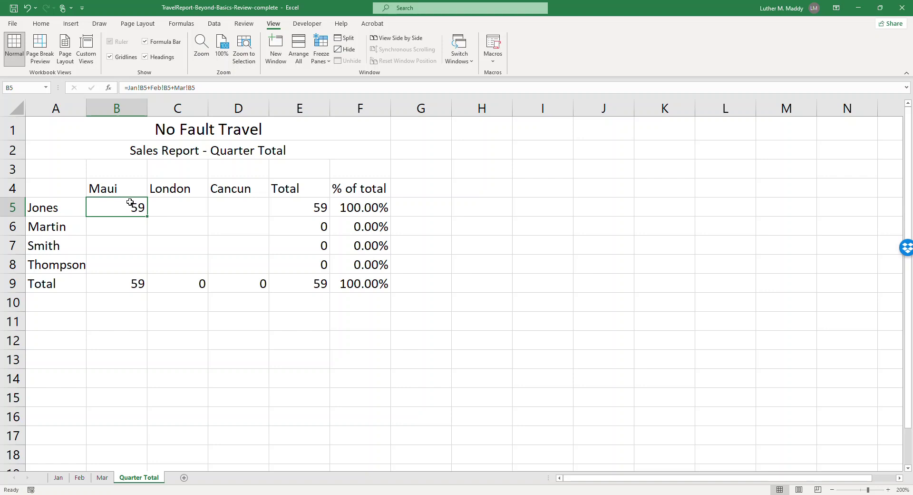
click(106, 228)
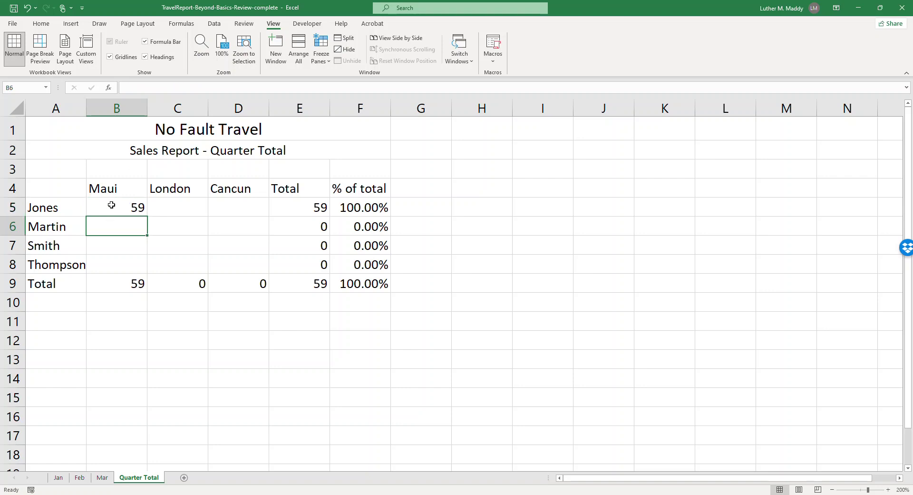
click(113, 205)
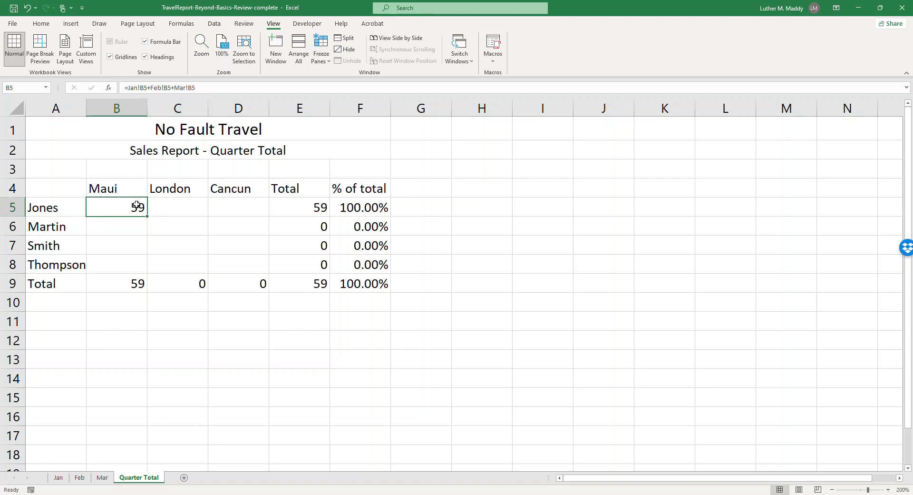
click(135, 227)
click(131, 206)
drag(147, 217, 143, 271)
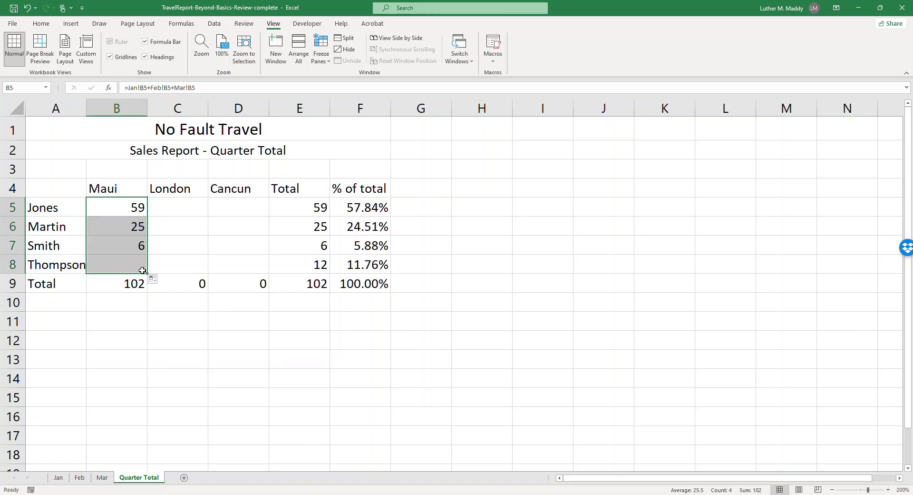
drag(126, 225, 126, 243)
click(126, 225)
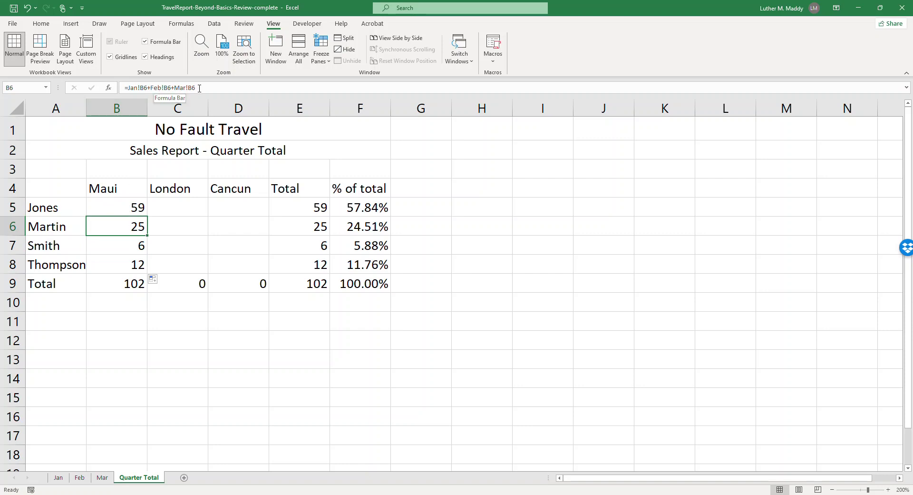
click(116, 246)
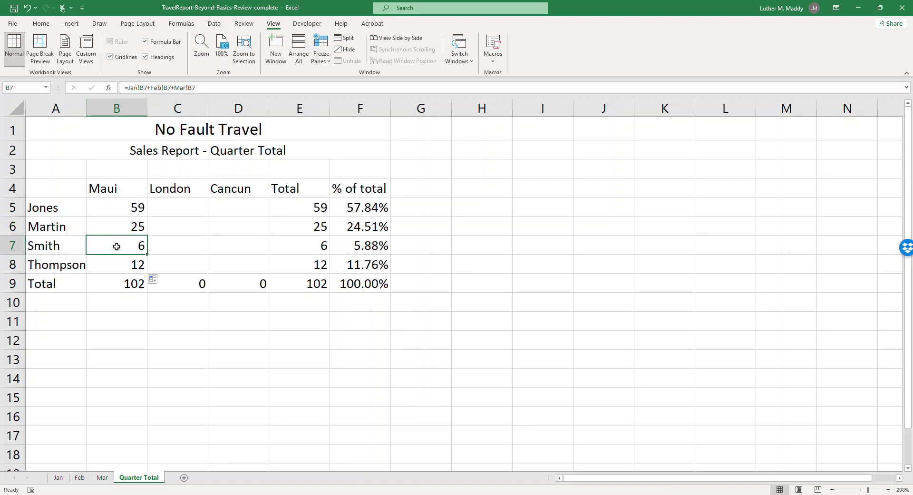
click(115, 263)
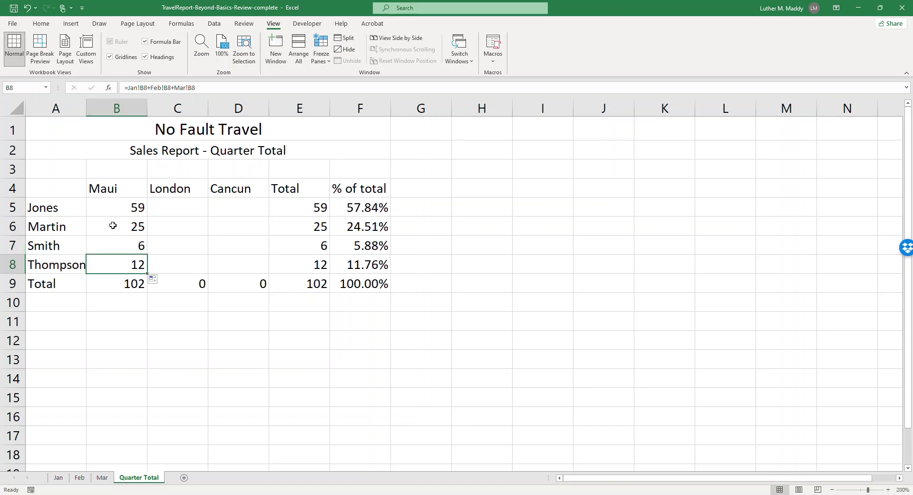
Fill the B5 formula across to D5 and copy C5:D5 down through row 8 on Quarter Total.
click(118, 203)
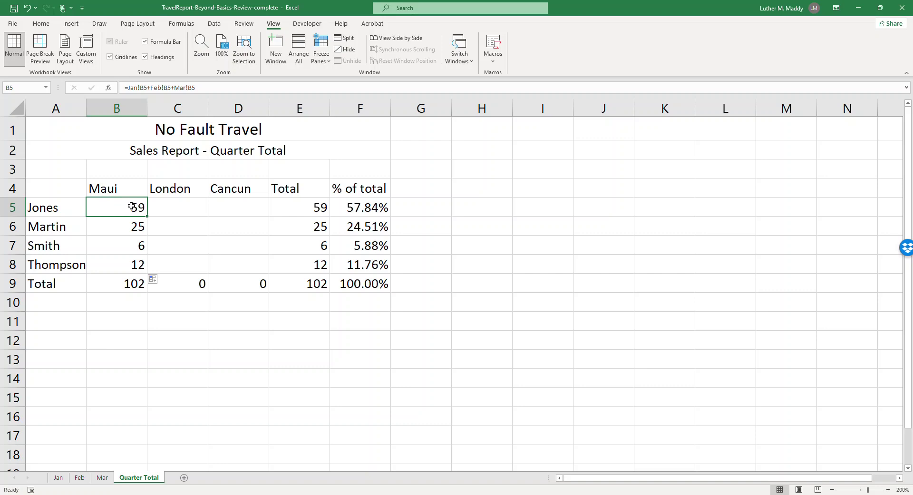
drag(148, 217, 257, 212)
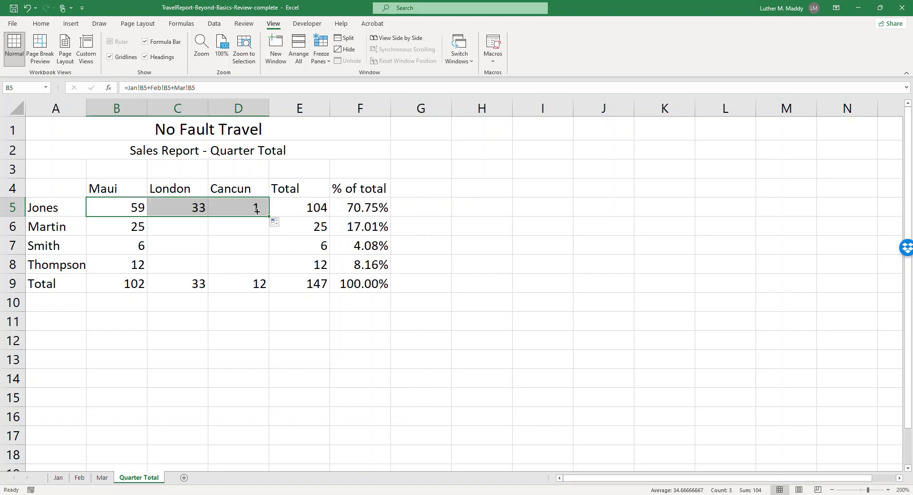
click(189, 207)
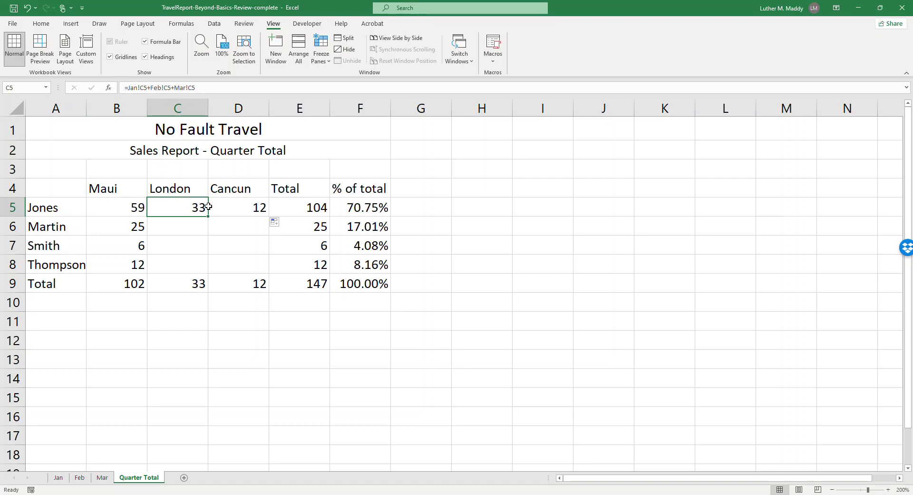
drag(199, 206, 271, 274)
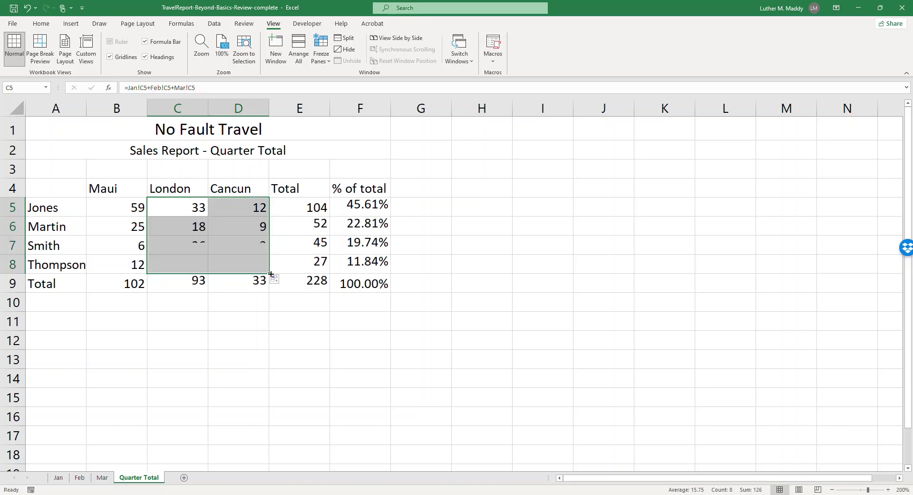
Check the total formulas in B9:D9 and E5 and the cross-sheet formula in B5 on Quarter Total.
click(121, 285)
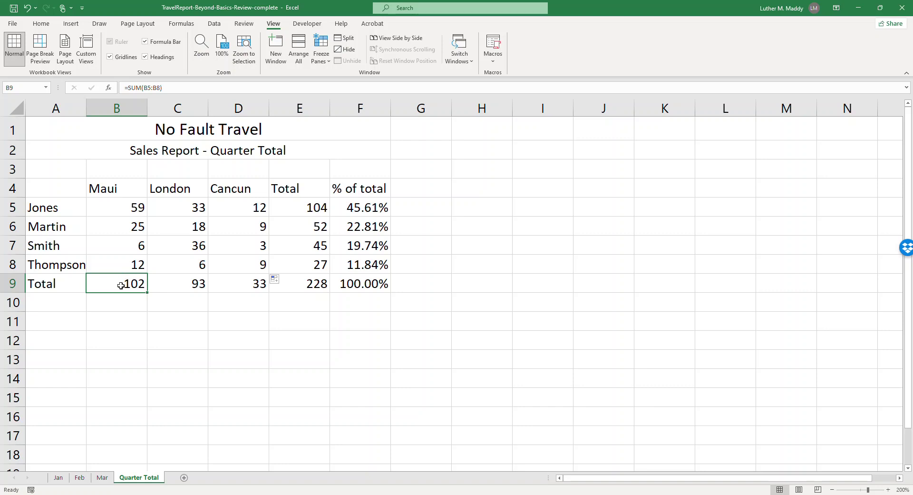
click(189, 281)
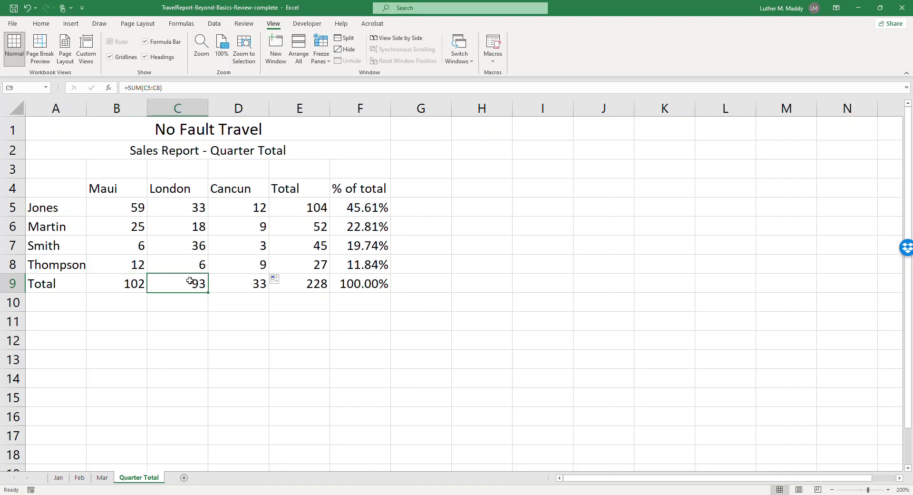
click(242, 279)
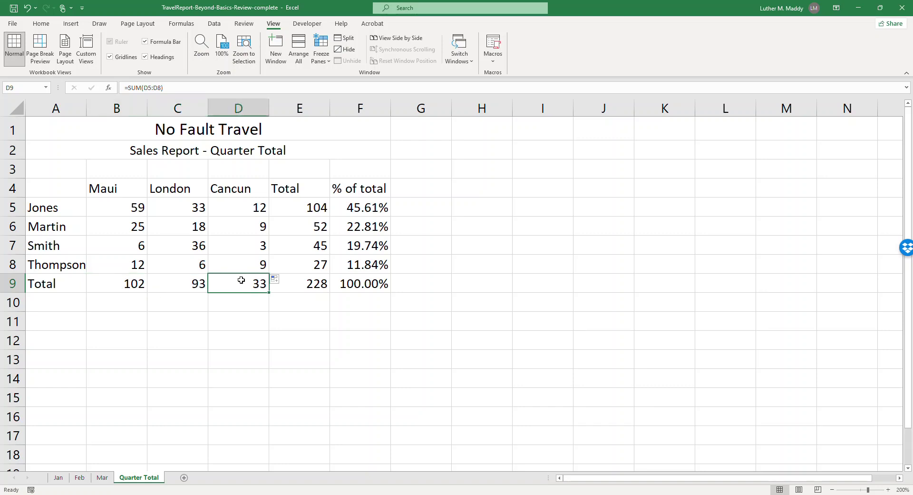
click(308, 205)
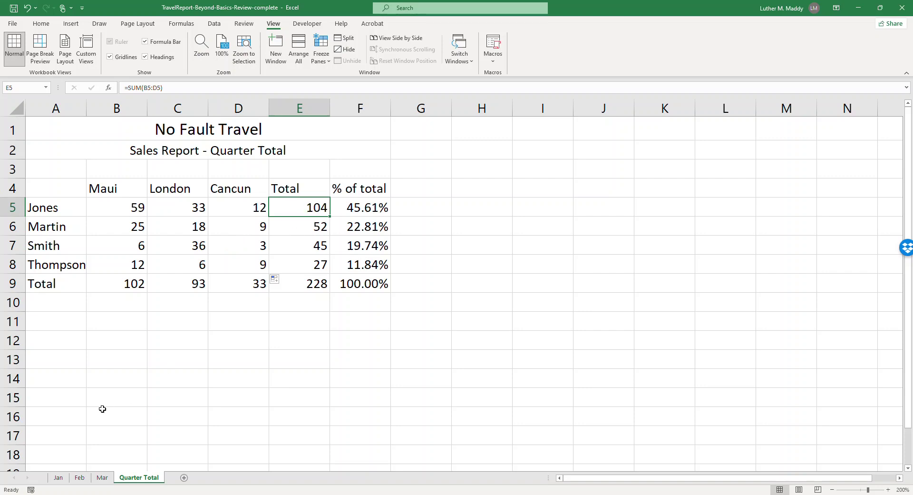
click(142, 210)
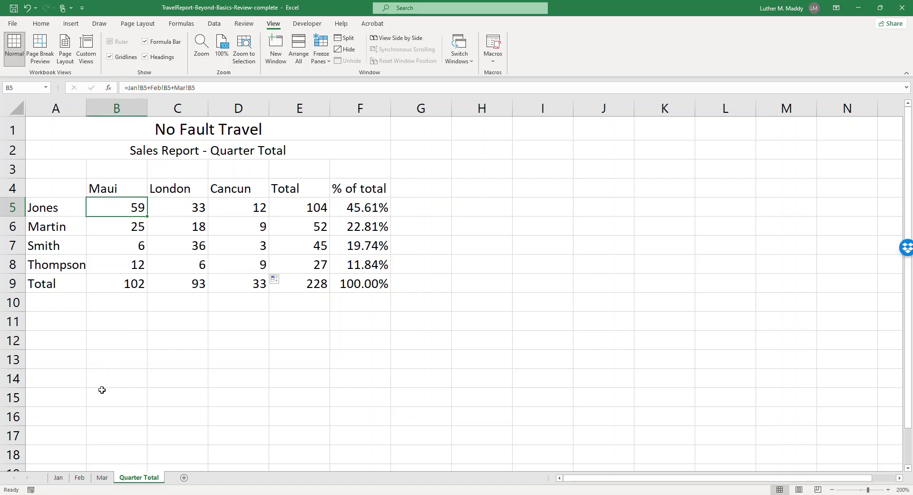
Compare the layout of the Jan, Feb, Mar and Quarter Total worksheets.
click(56, 477)
click(80, 478)
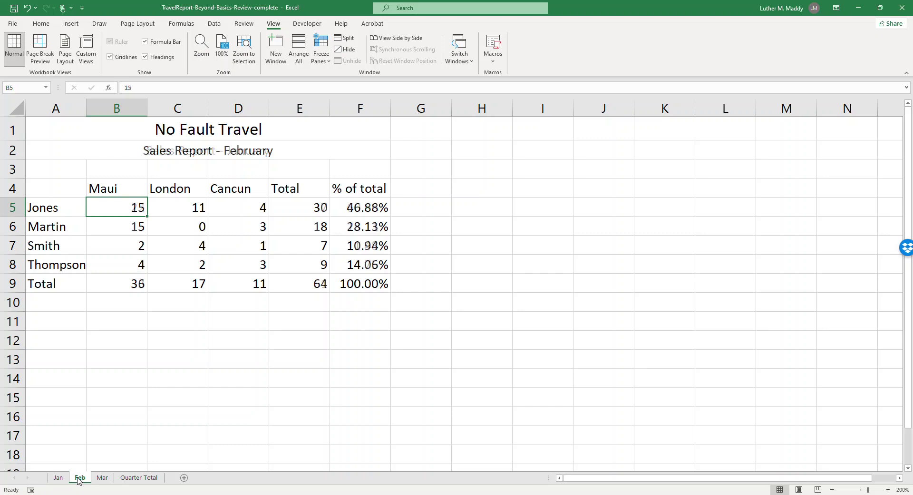
click(101, 478)
click(135, 478)
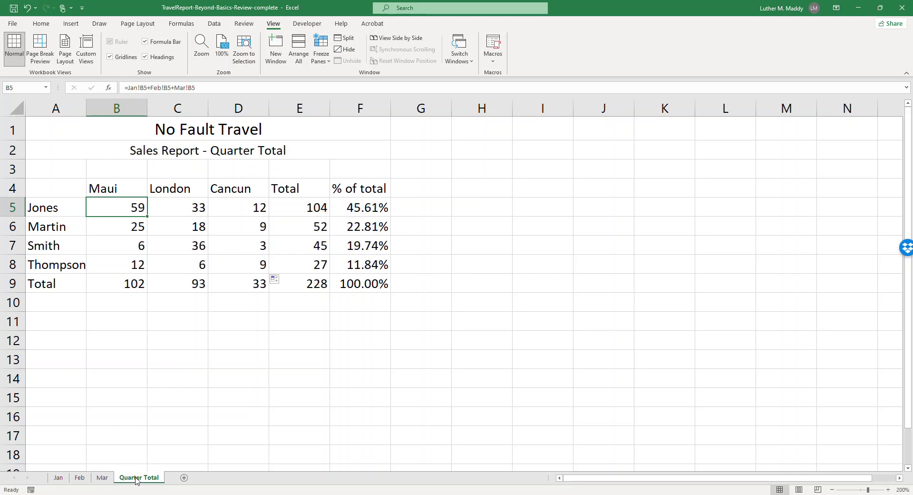
click(63, 482)
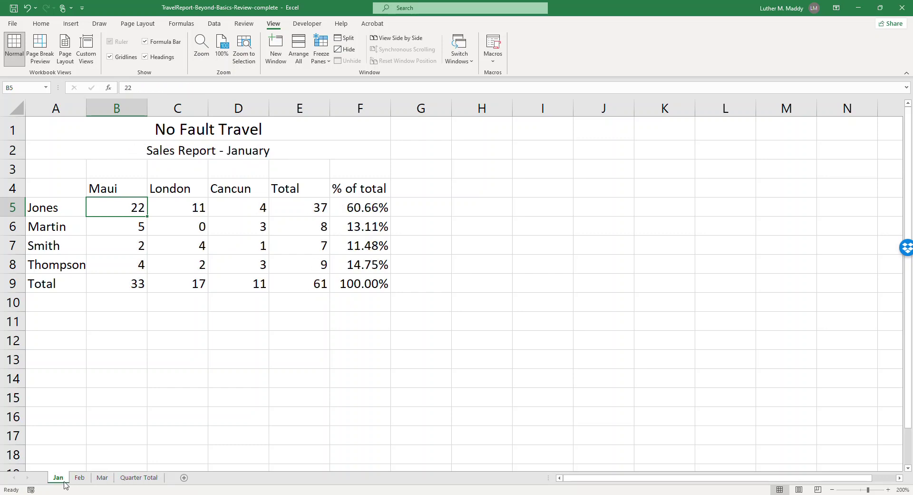
click(102, 479)
click(135, 479)
Apply a light blue fill to the column headings in B4:E4 on the Jan worksheet.
click(60, 483)
drag(119, 192, 172, 188)
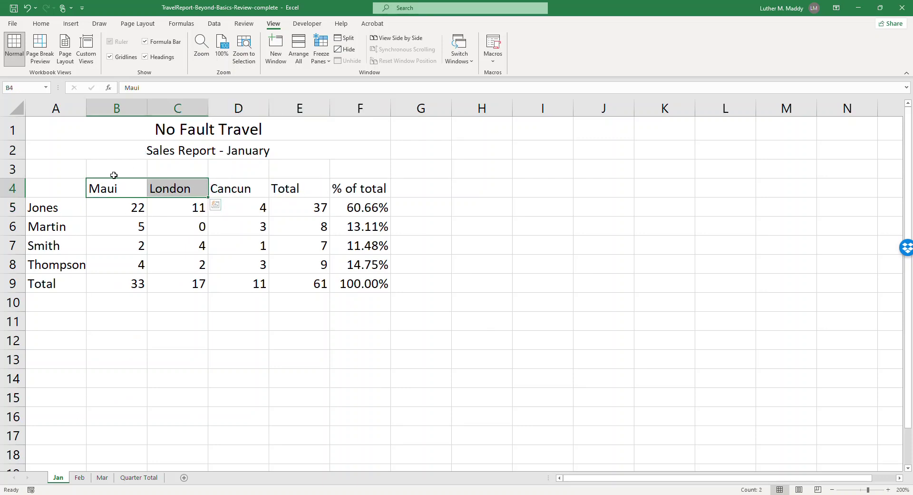
drag(107, 189, 301, 185)
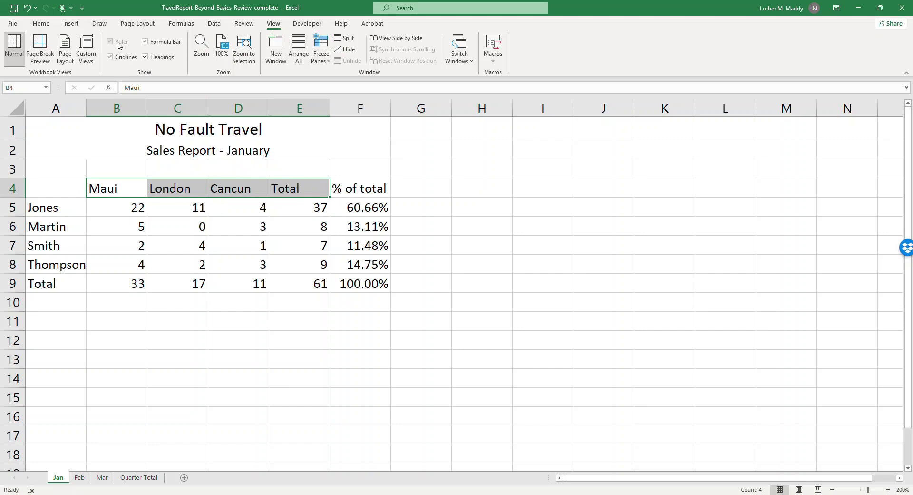
click(33, 25)
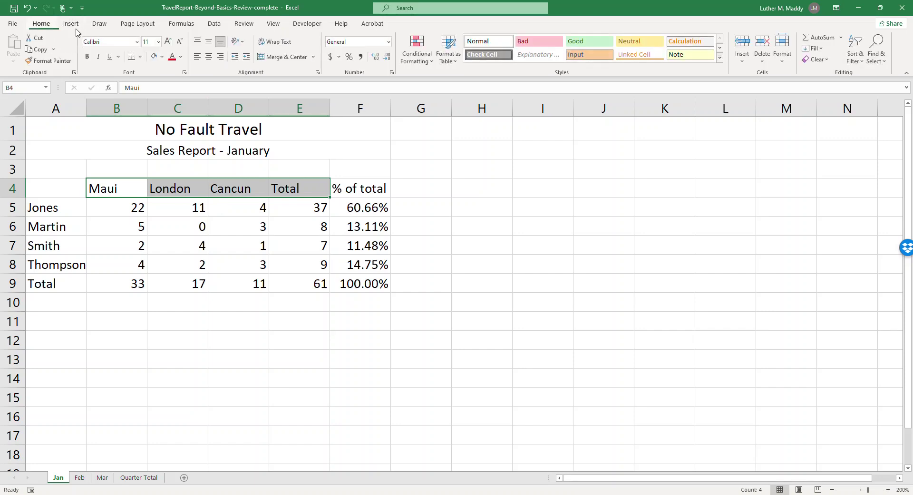
click(162, 57)
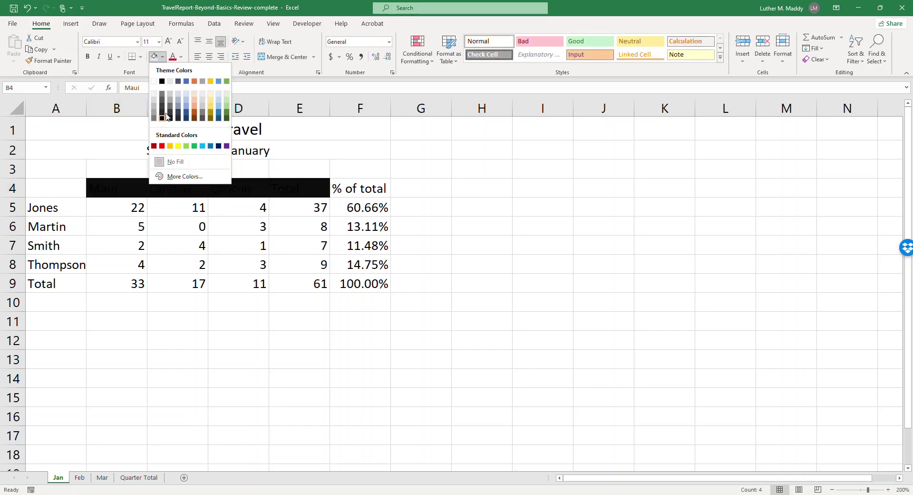
click(185, 94)
click(184, 225)
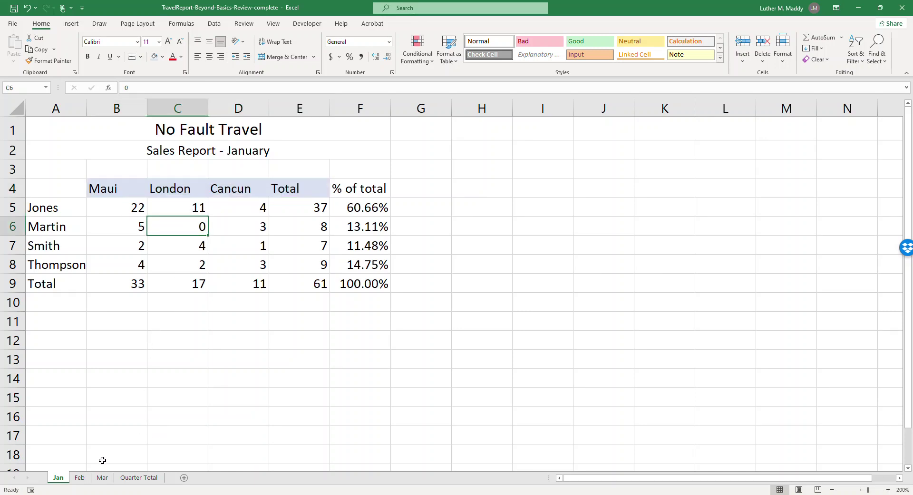
Compare the column heading formatting on the Feb, Mar and Quarter Total worksheets with the Jan worksheet.
click(80, 478)
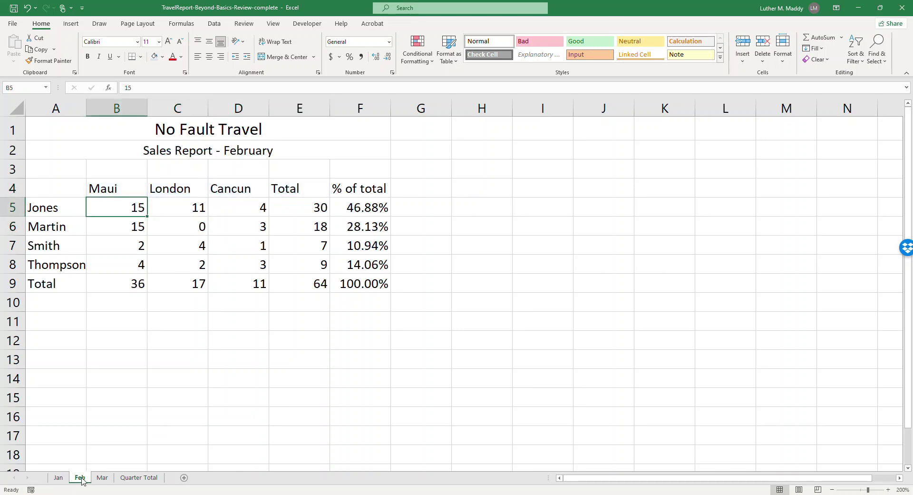
click(102, 477)
click(134, 477)
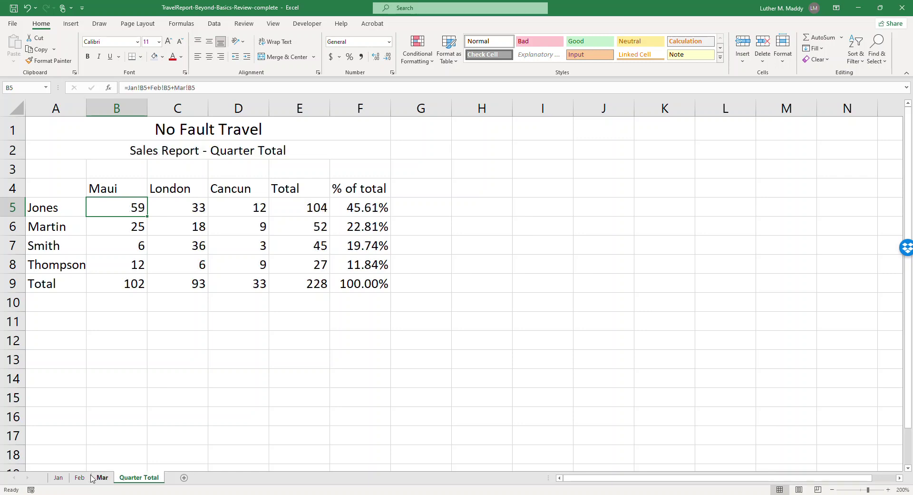
click(59, 478)
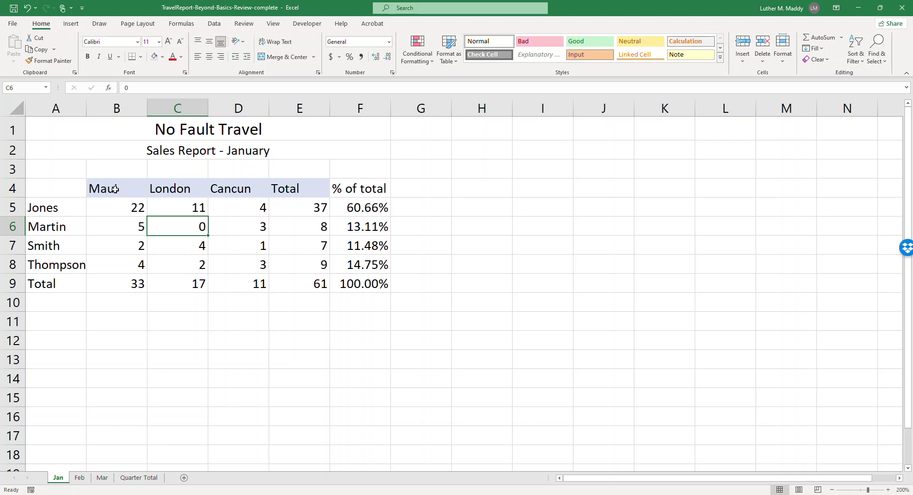
Undo the light blue fill on the column headings in B4:E4 of the Jan worksheet.
drag(114, 189, 317, 189)
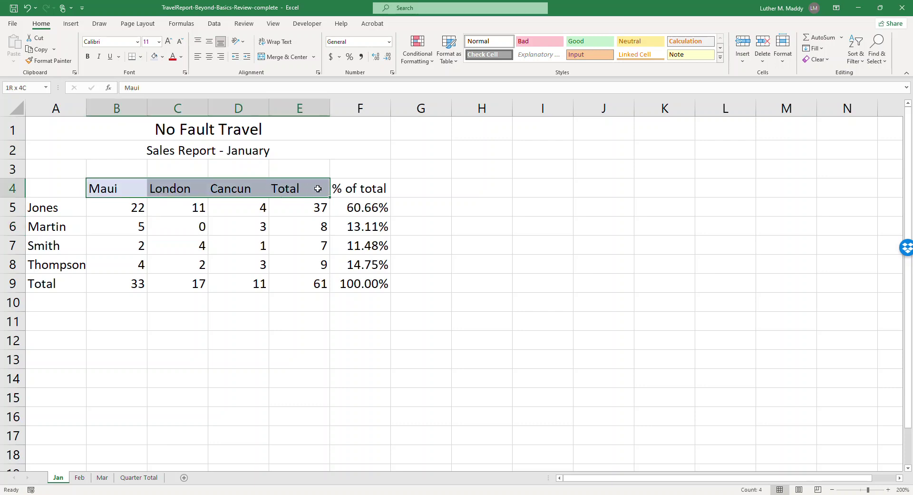
drag(317, 189, 318, 189)
click(26, 10)
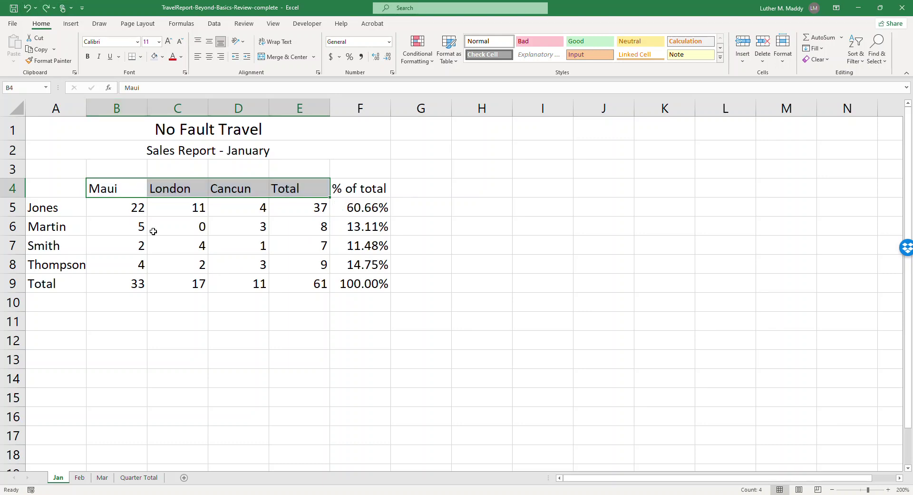
key(ctrl+z)
key(ctrl+z)
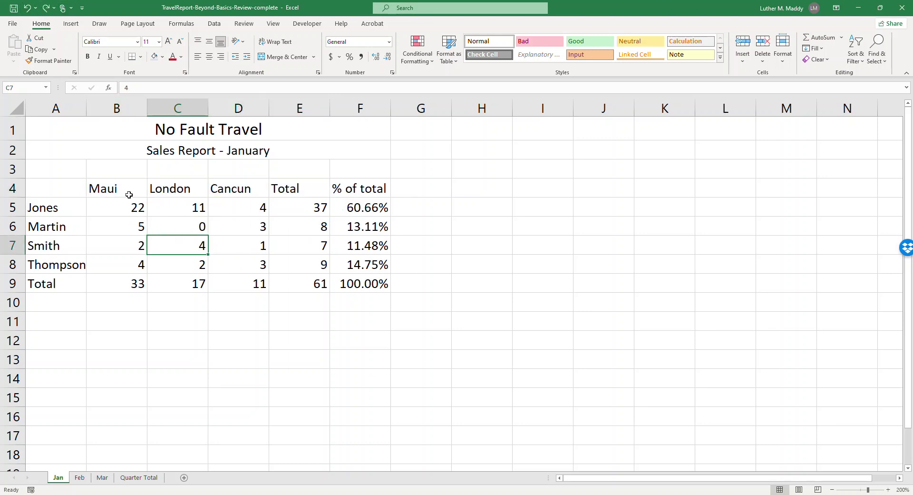
drag(109, 282, 383, 282)
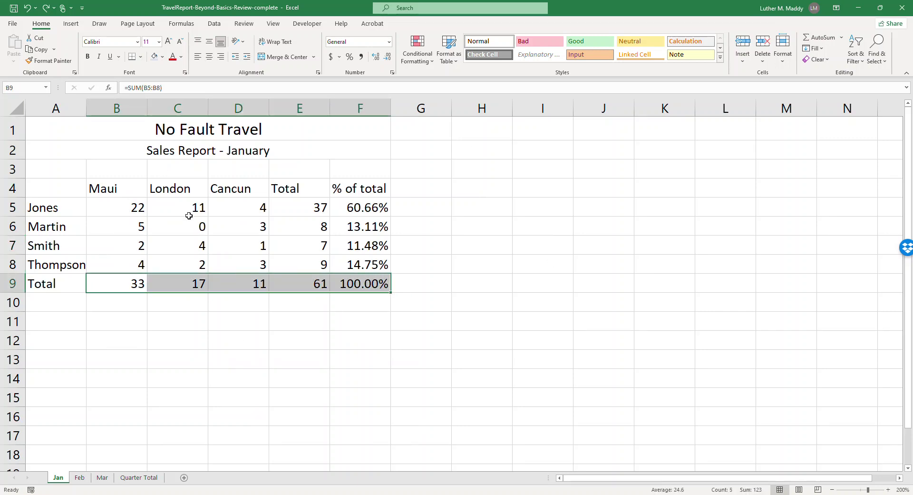
drag(100, 189, 330, 194)
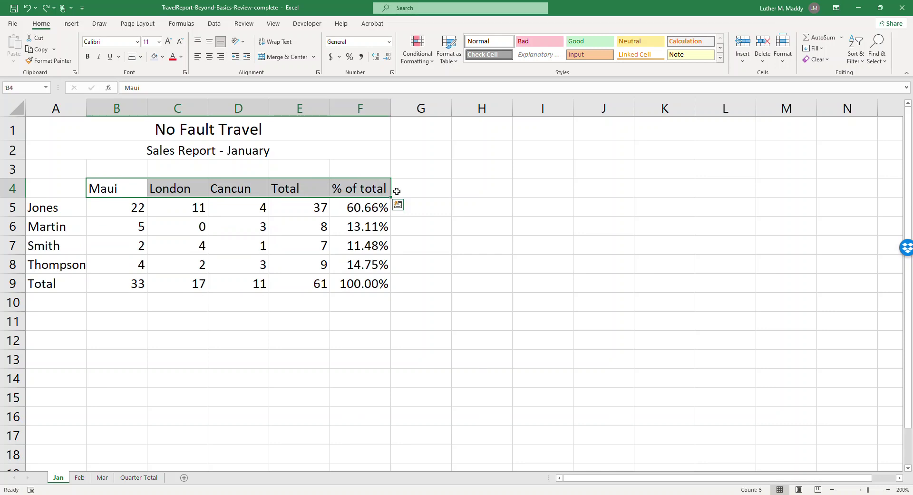
click(133, 188)
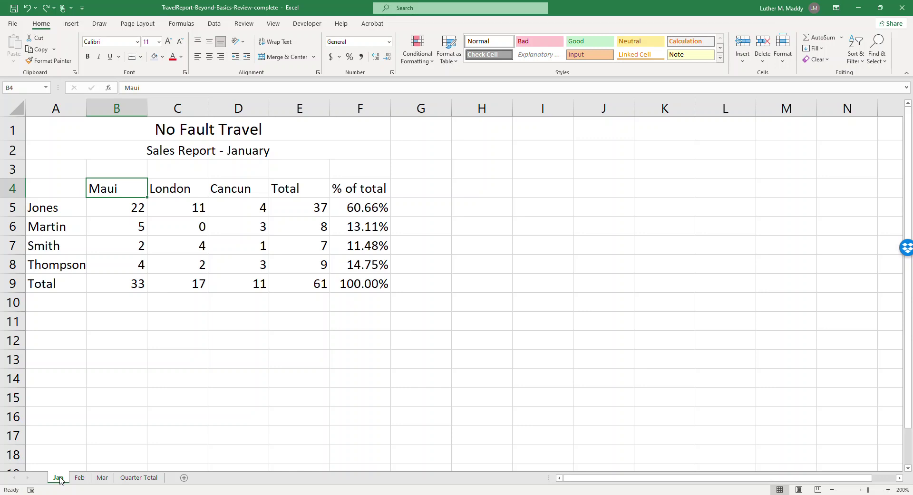
Group the worksheets from Jan through Quarter Total and apply a light blue fill to the column headings in B4:F4.
shift+click(143, 479)
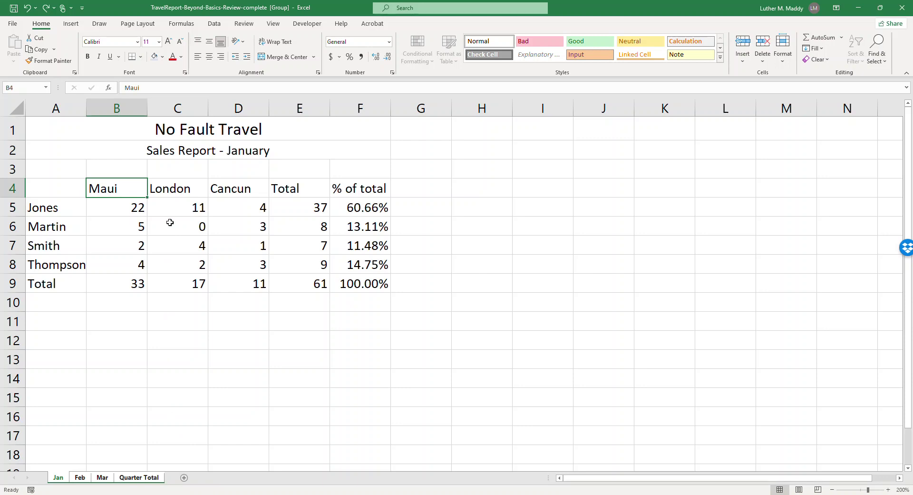
click(120, 207)
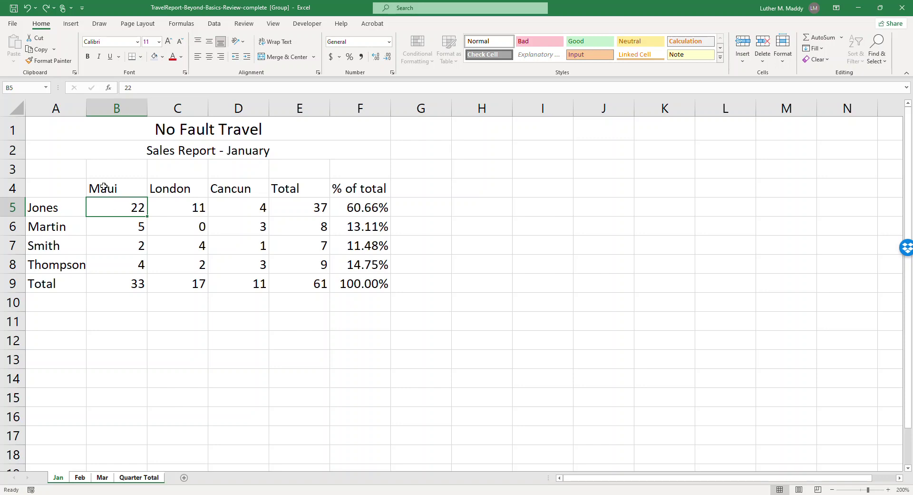
drag(104, 187, 347, 177)
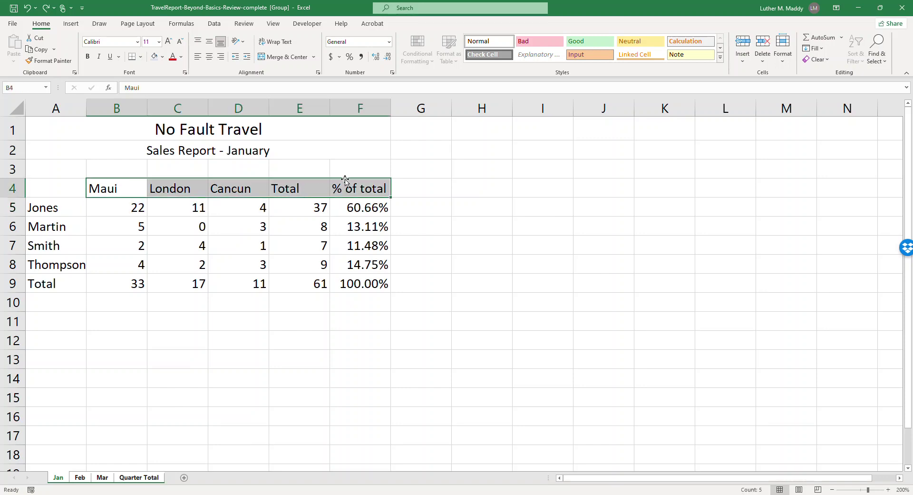
click(156, 57)
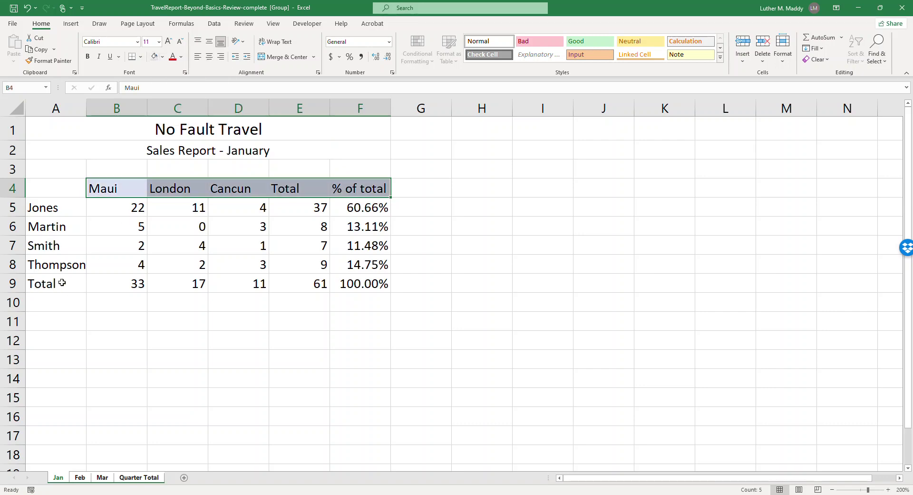
Make the totals in B9:F9 bold across the grouped worksheets.
drag(104, 283, 352, 282)
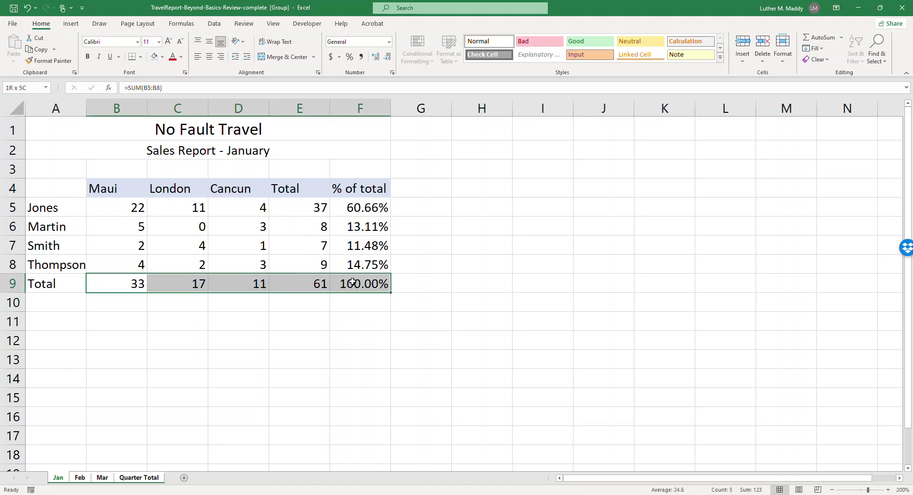
click(88, 57)
click(200, 226)
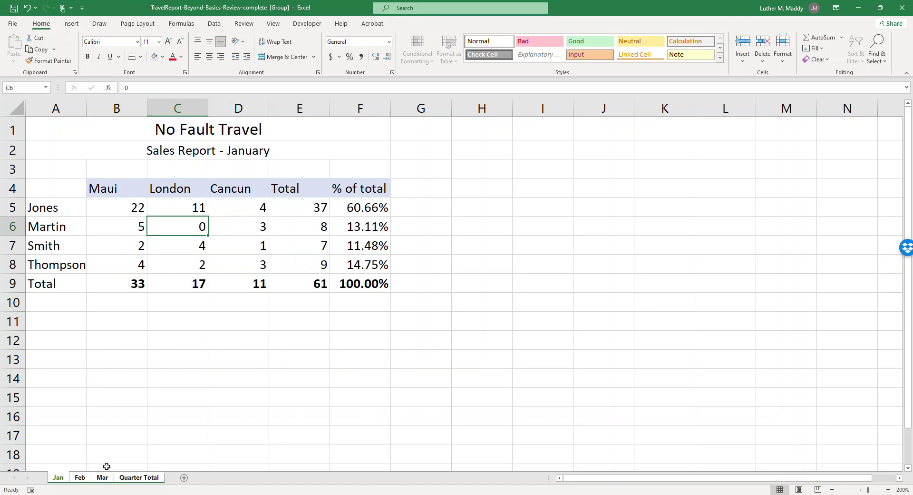
Ungroup the worksheets and check the heading fill and bold totals on Feb, Mar, Quarter Total and Jan.
click(80, 478)
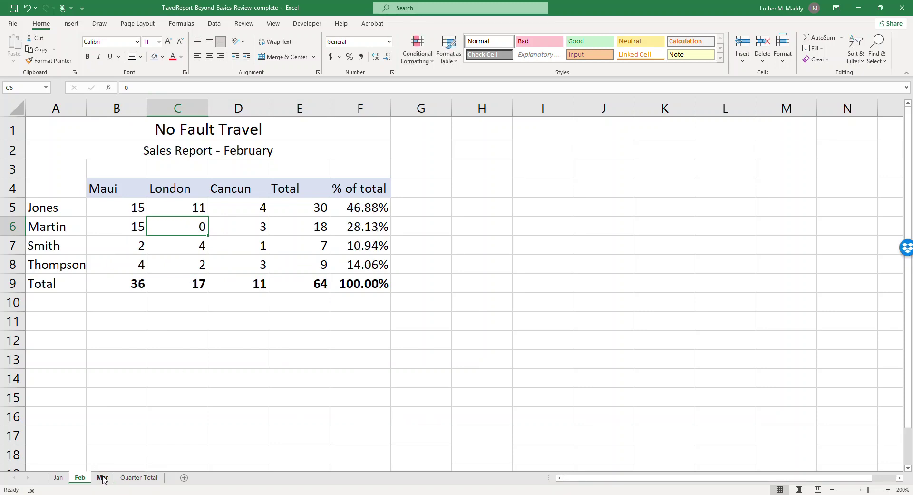
click(103, 477)
click(137, 478)
click(101, 479)
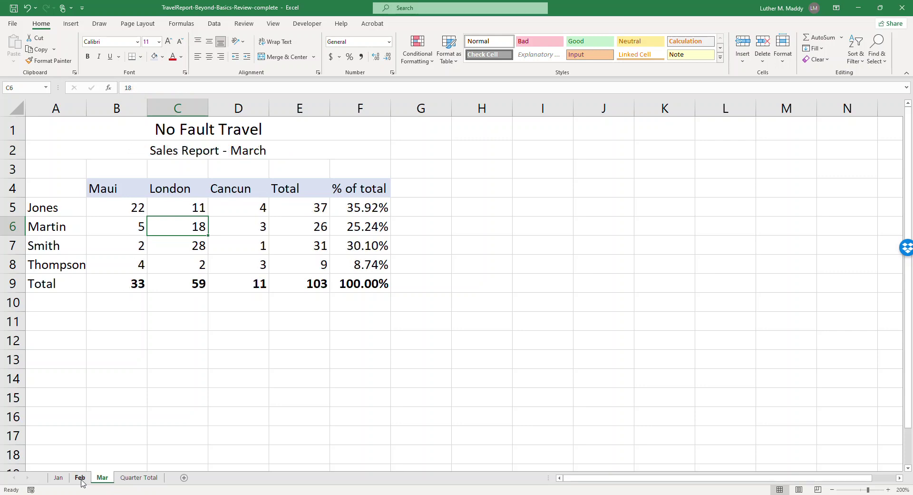
click(79, 478)
click(57, 480)
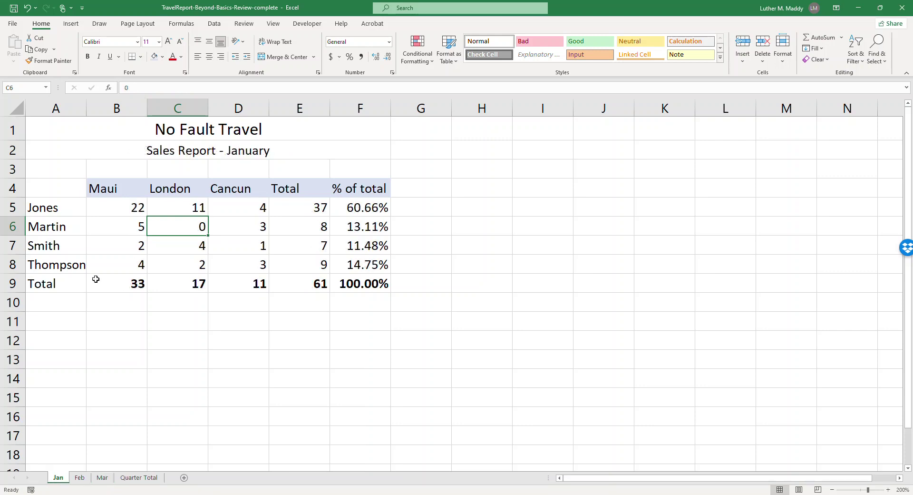
click(123, 245)
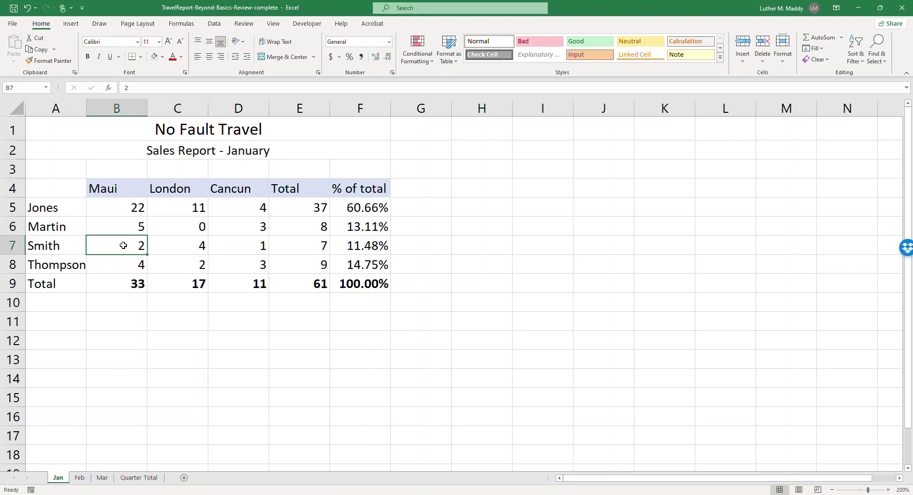